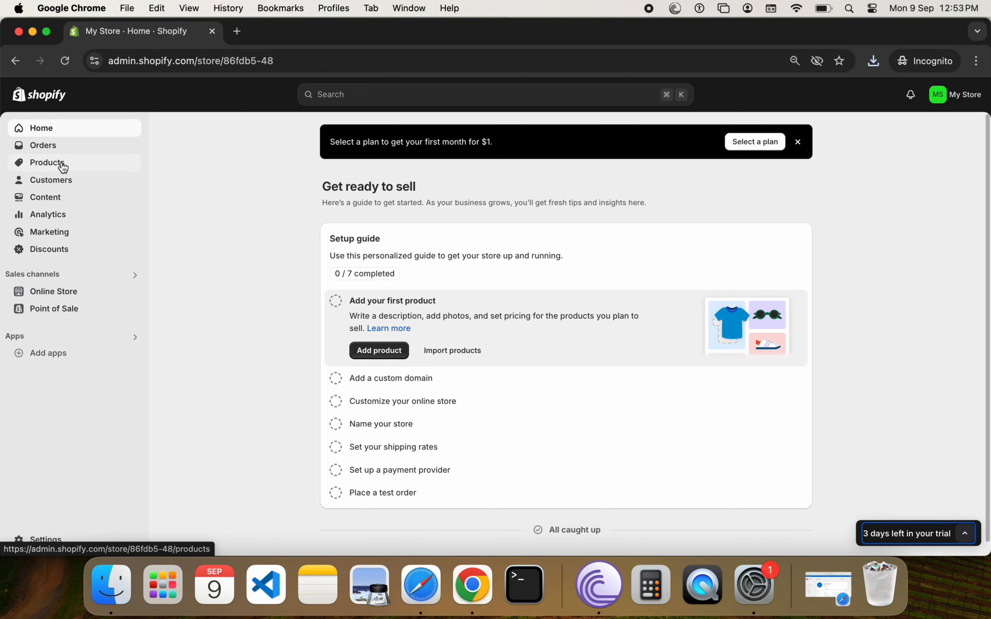
Start a new product and title it "Short Sleeveless T-Shirt"
click(63, 168)
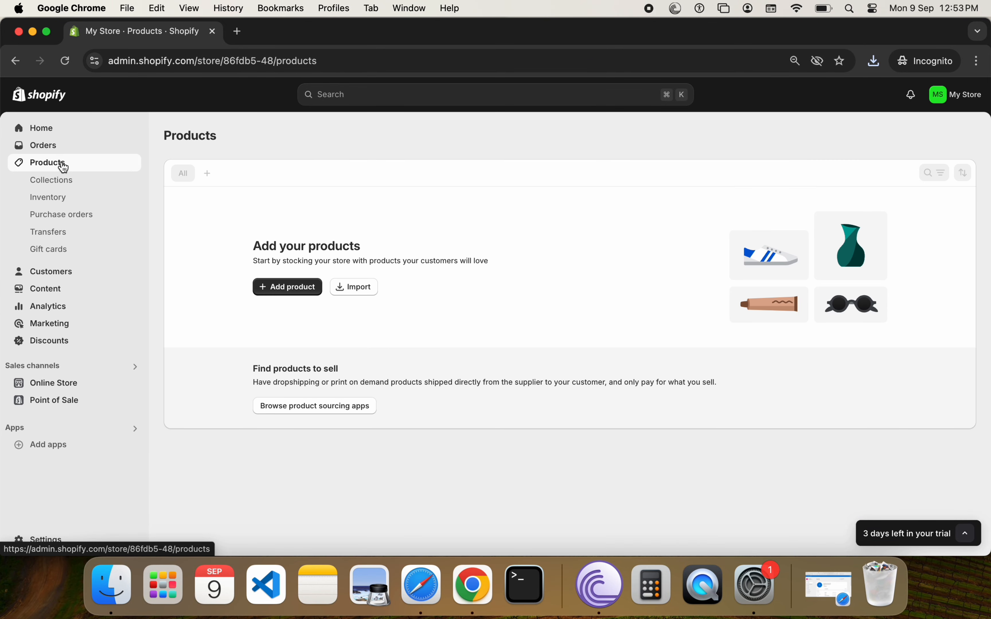
click(281, 289)
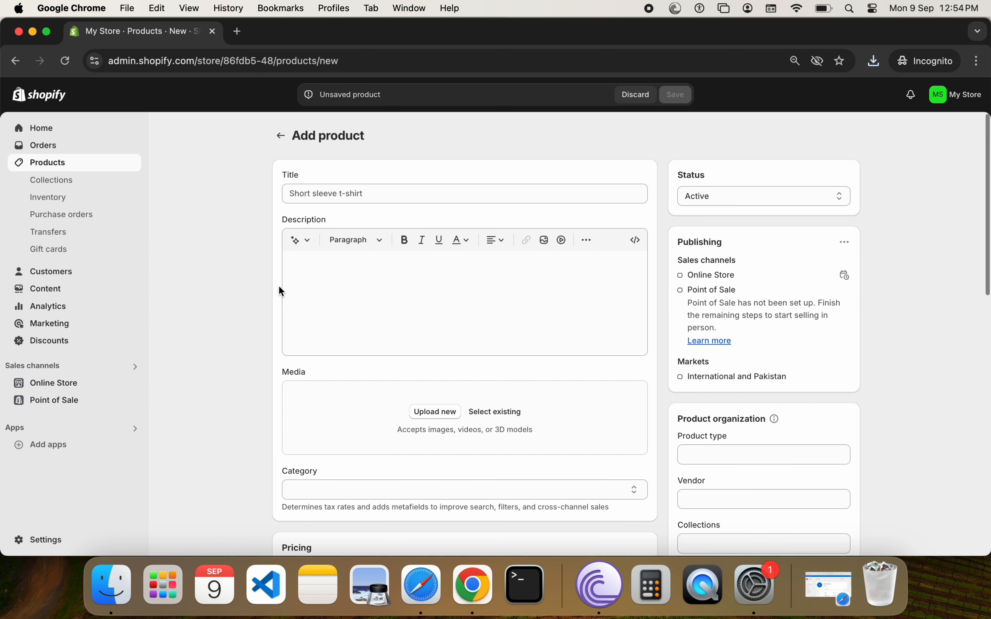
click(389, 196)
text(Short Sleeveless T-Shirt)
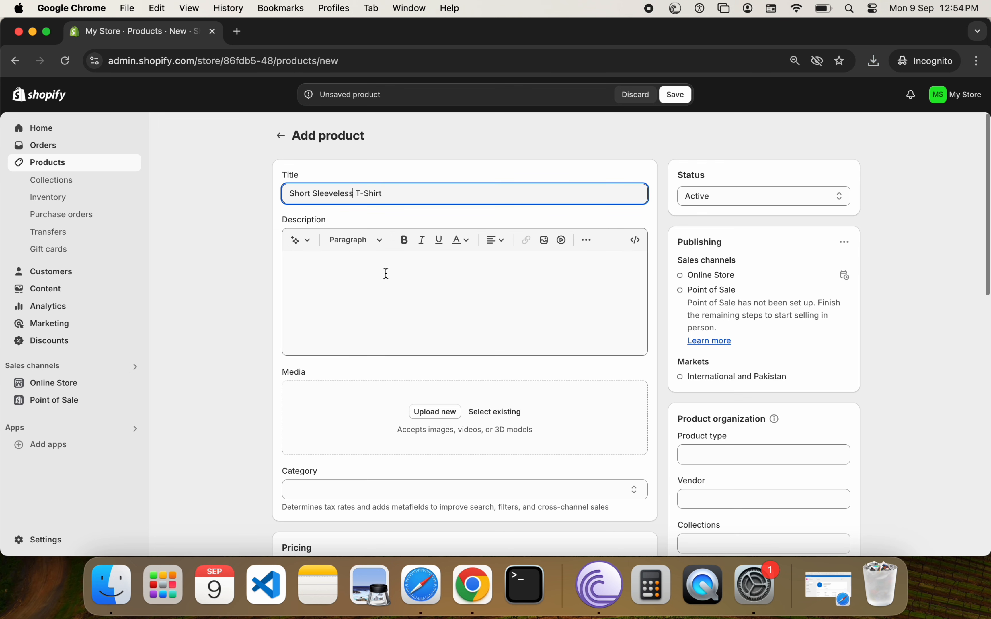
Generate a product description from the keywords "Short Sleeveless T-shirt" in a Playful tone and keep the generated text
click(416, 280)
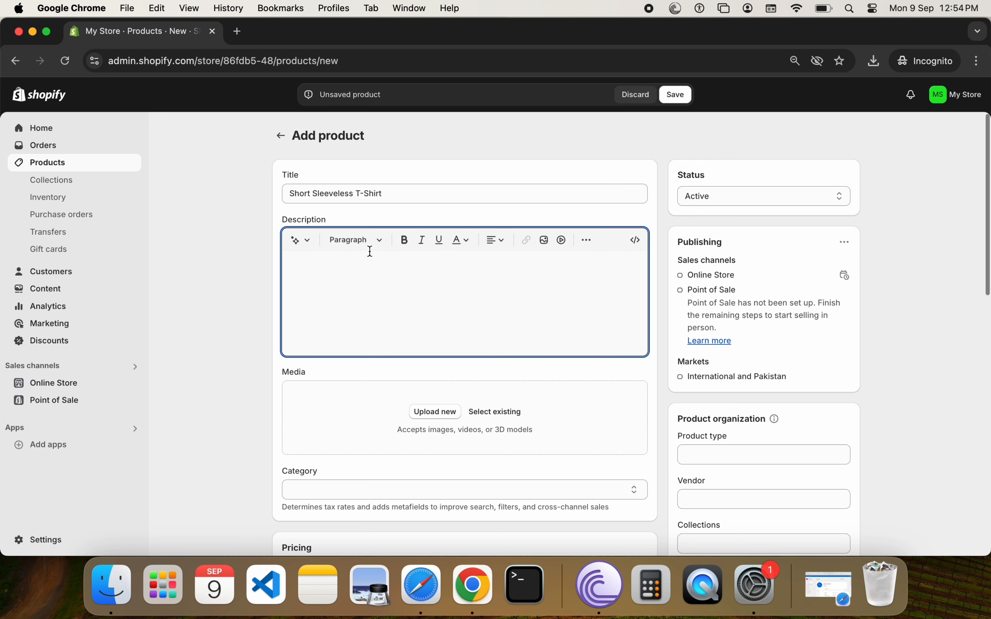
click(310, 244)
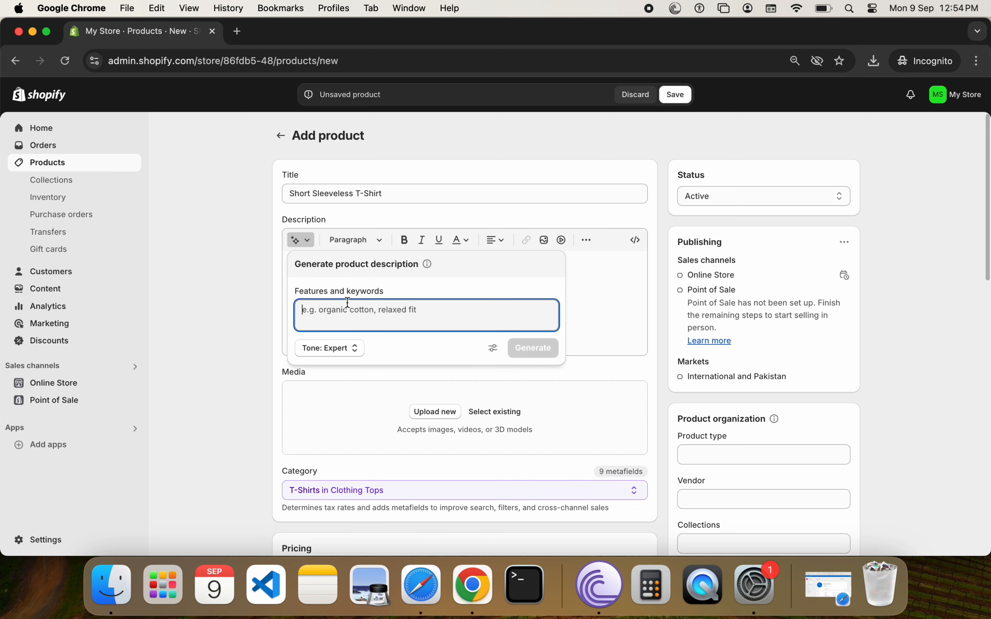
text(Short Sleeveless T)
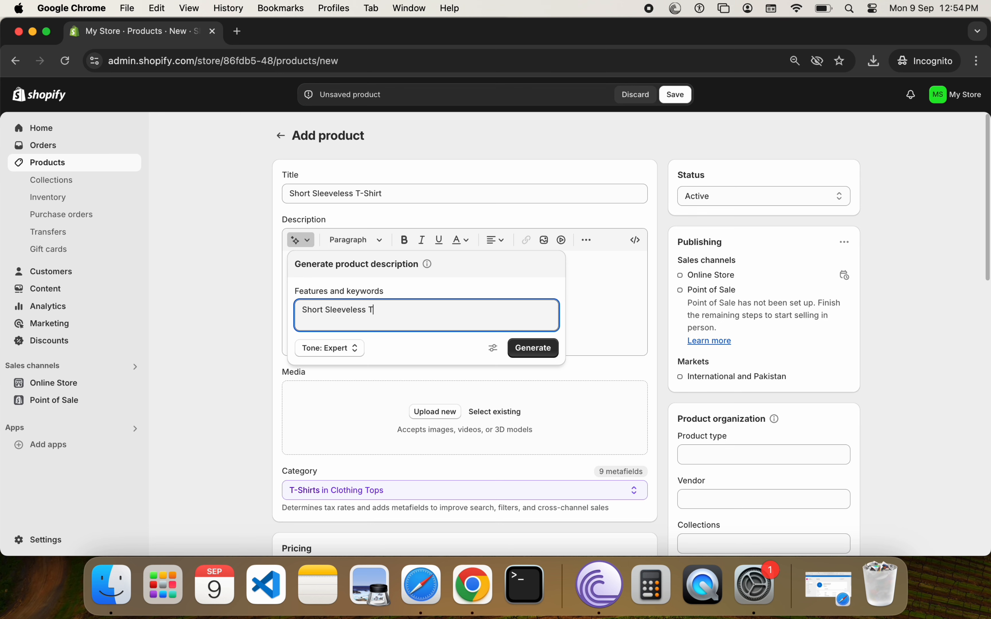
text(sho)
click(337, 351)
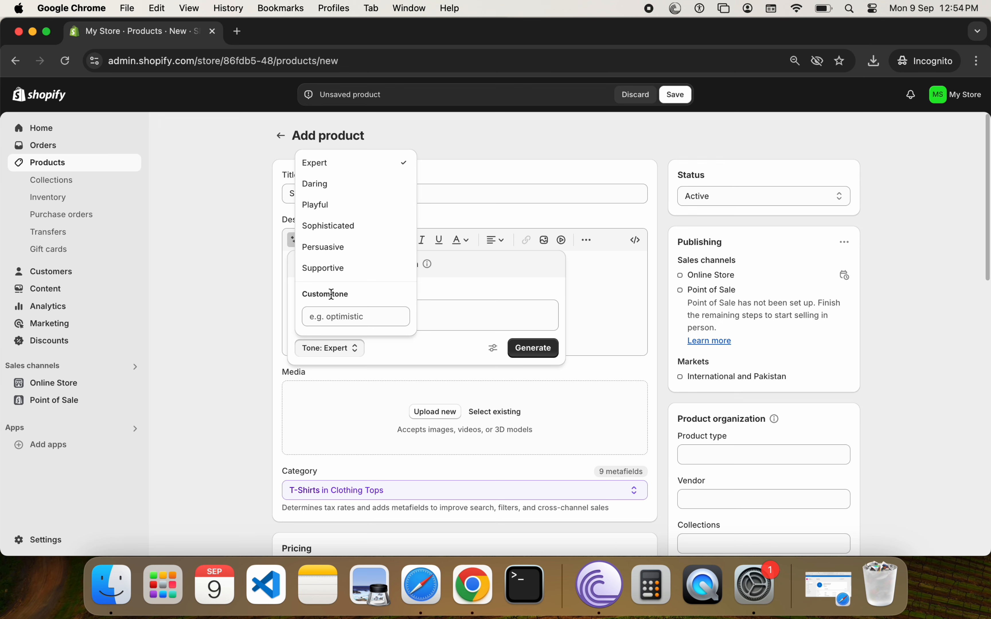
click(329, 211)
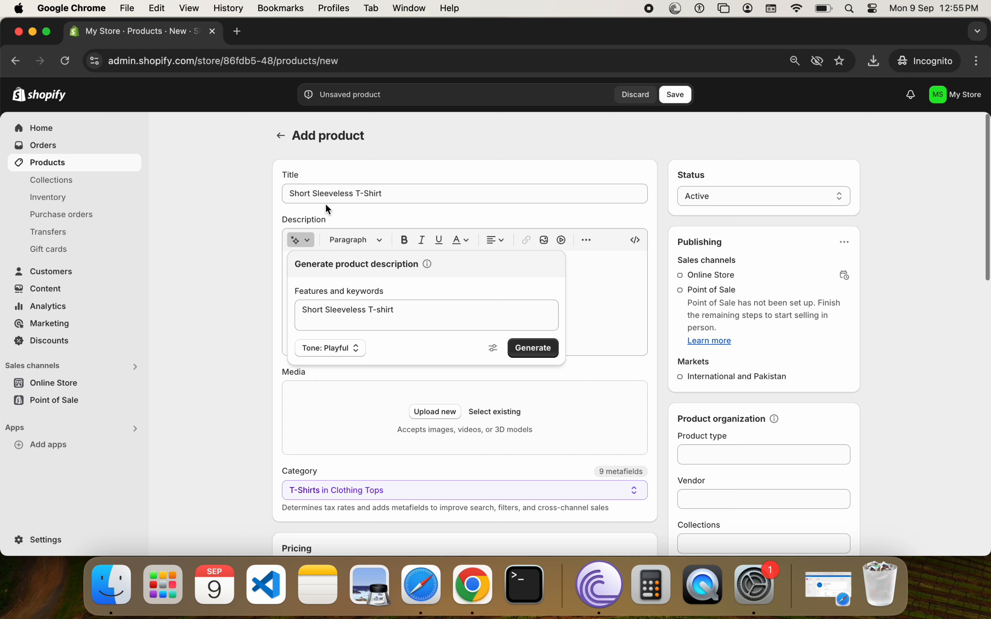
click(522, 355)
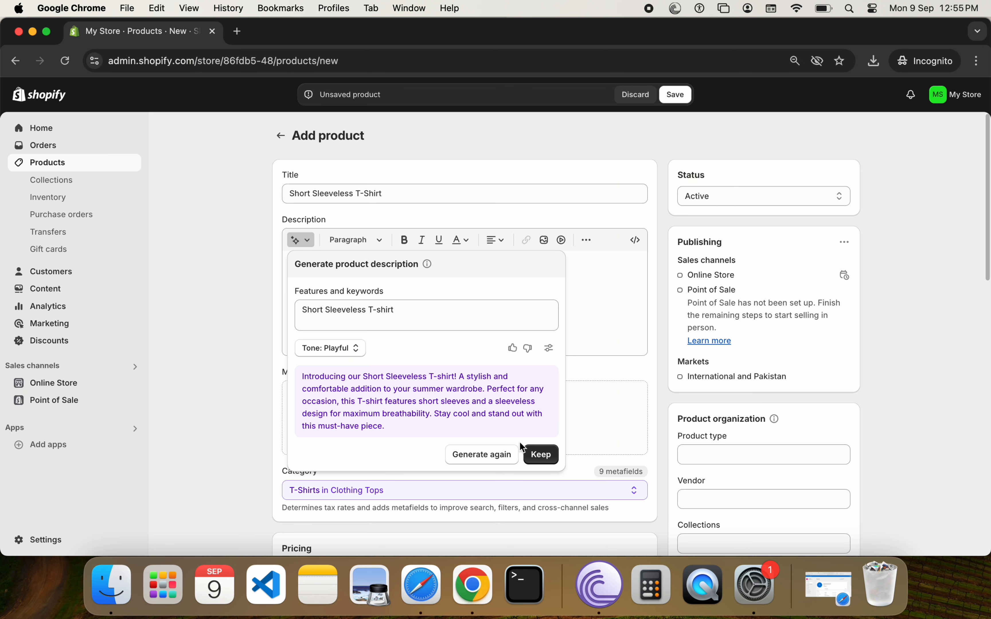
click(532, 455)
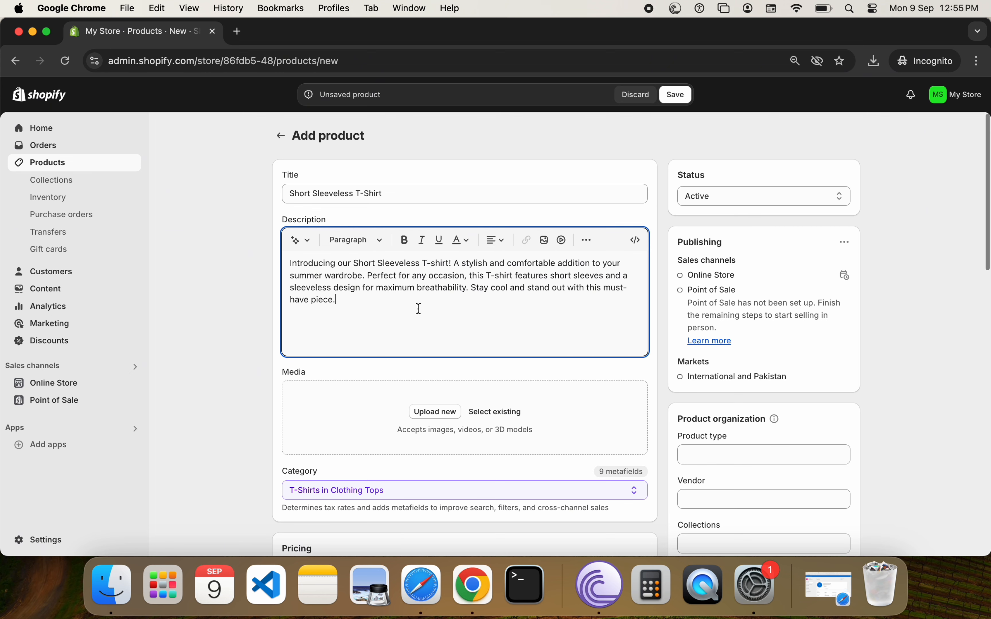
Upload the two black T-shirt images from Downloads as product media and make IMG_7011.webp the first image
scroll(418, 308, down, 2)
scroll(419, 309, down, 3)
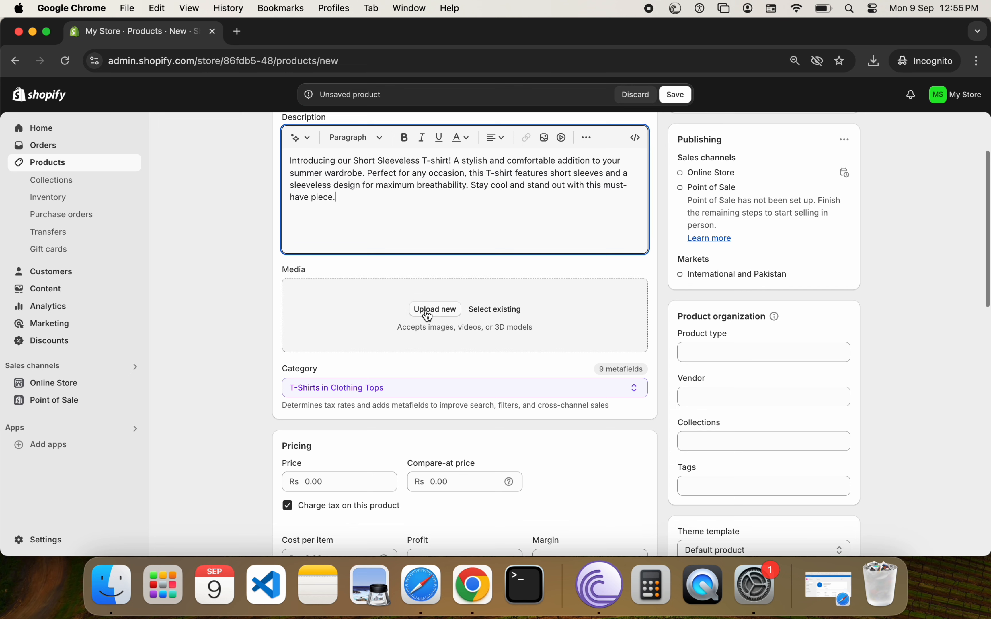
click(427, 315)
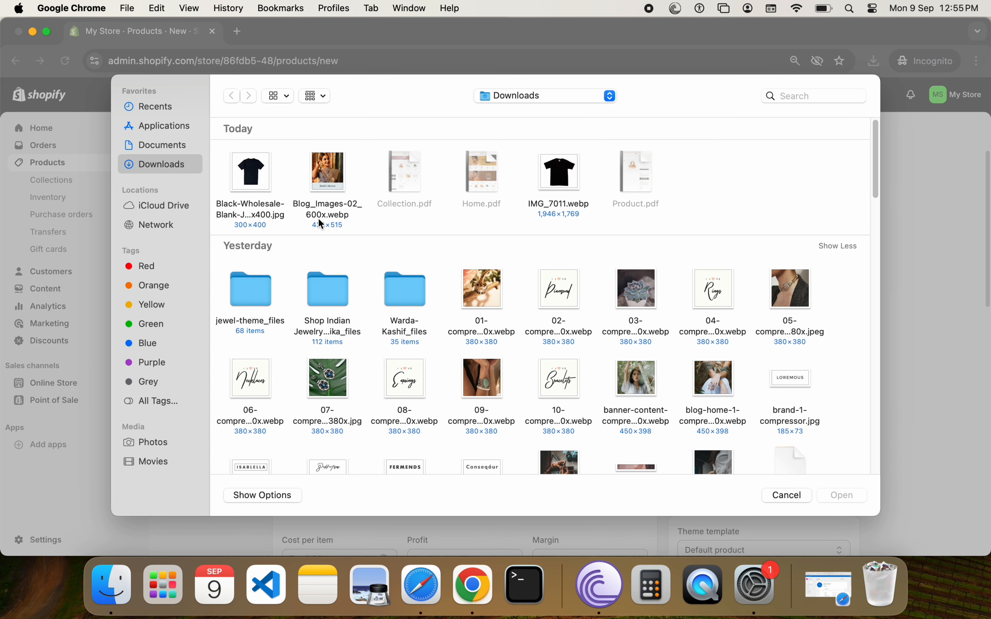
click(256, 179)
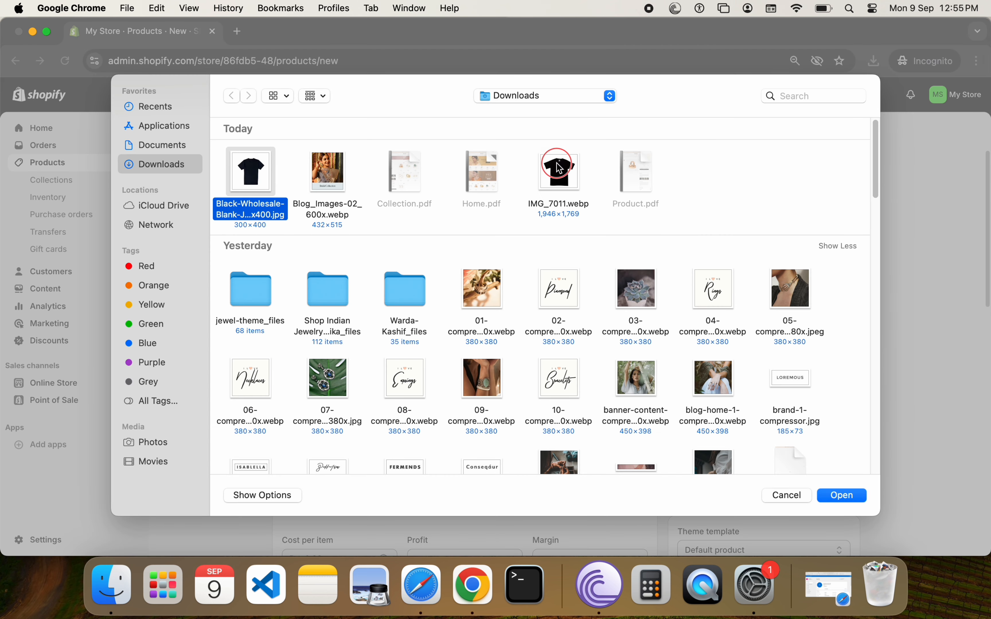
super+click(559, 168)
click(832, 493)
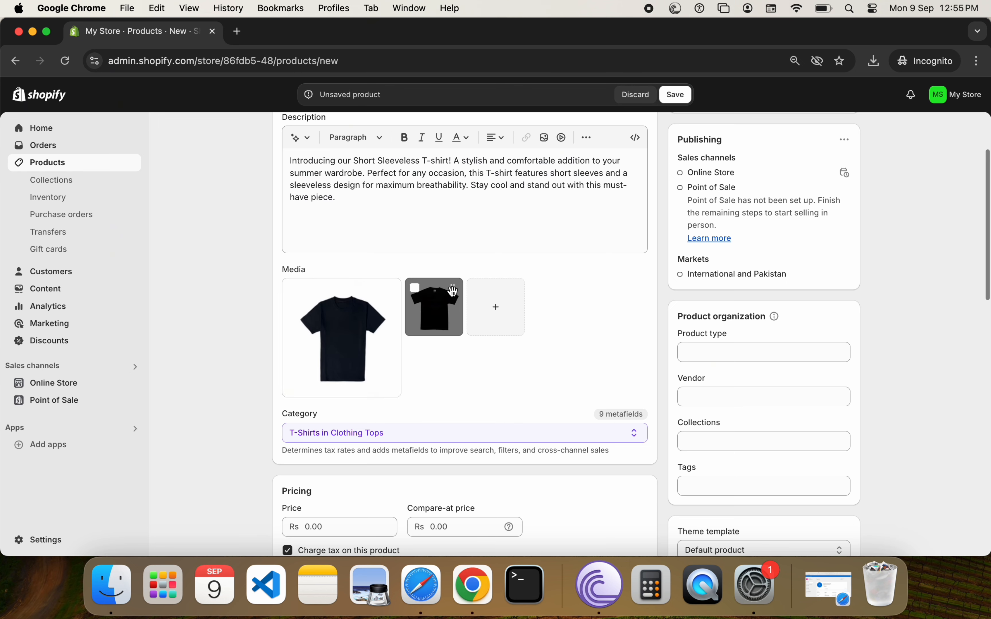
drag(452, 291, 327, 299)
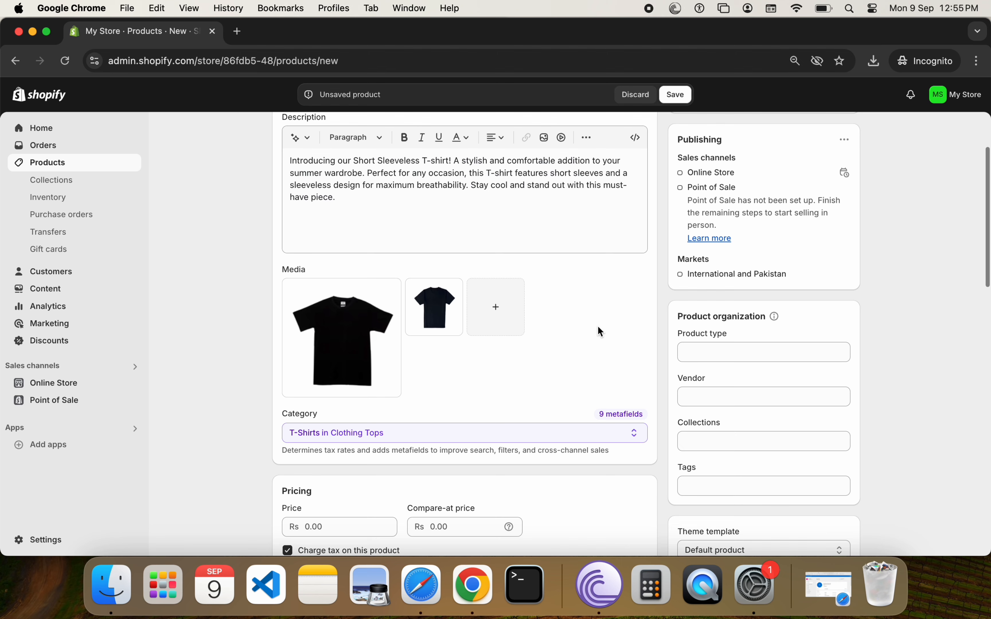
Set the product's price to Rs 1,000 and its compare-at price to Rs 1,200
scroll(598, 327, down, 3)
scroll(598, 326, down, 1)
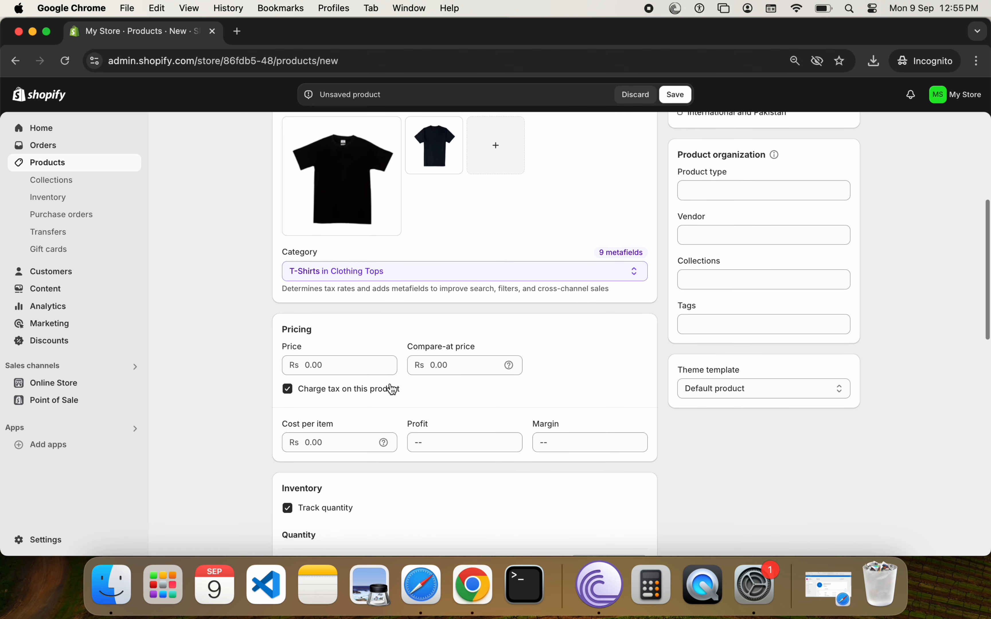
click(310, 365)
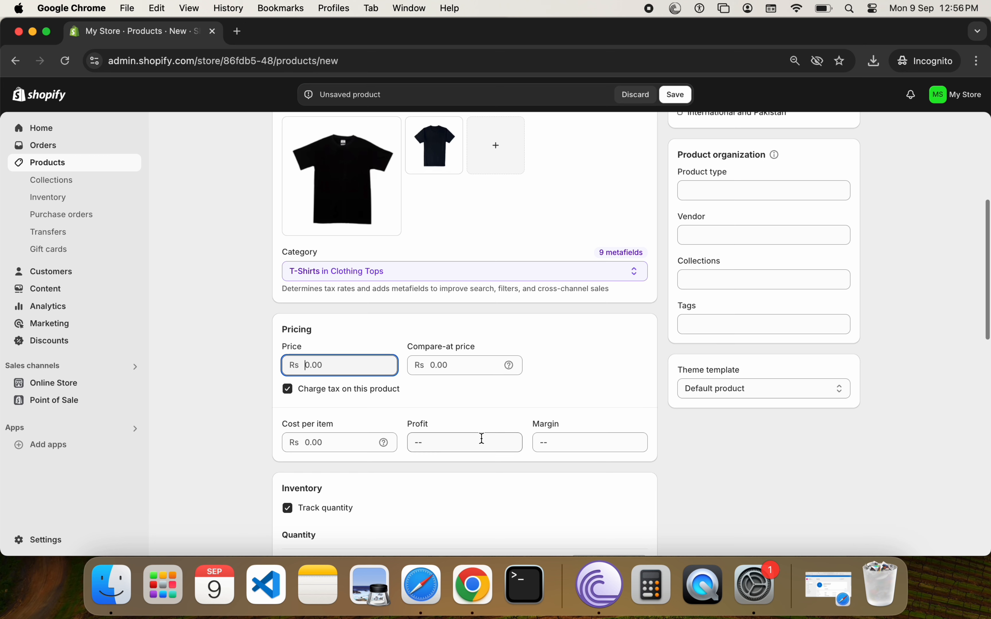
text(1000)
click(545, 371)
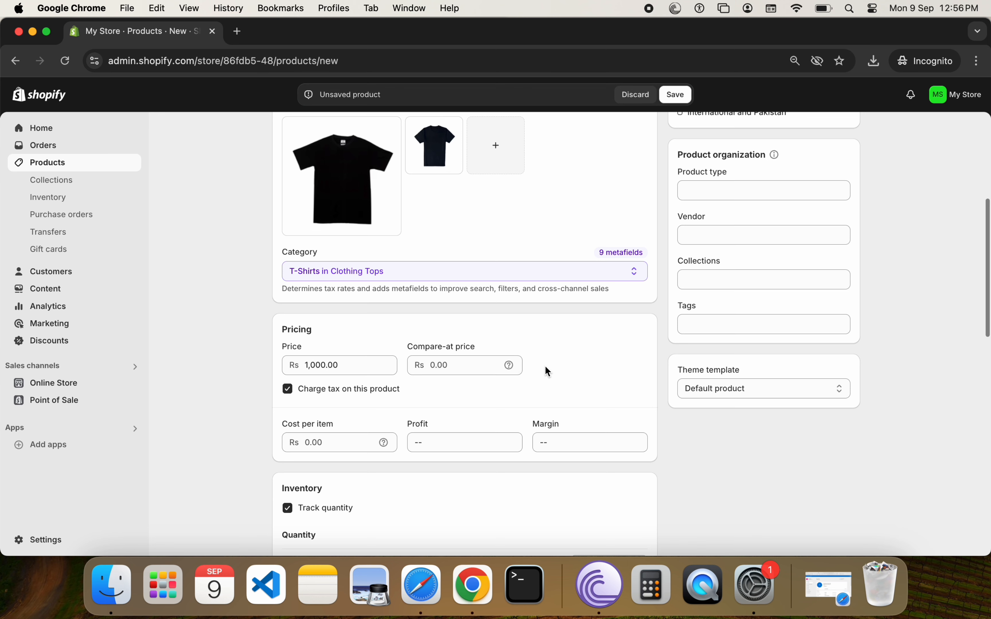
click(461, 365)
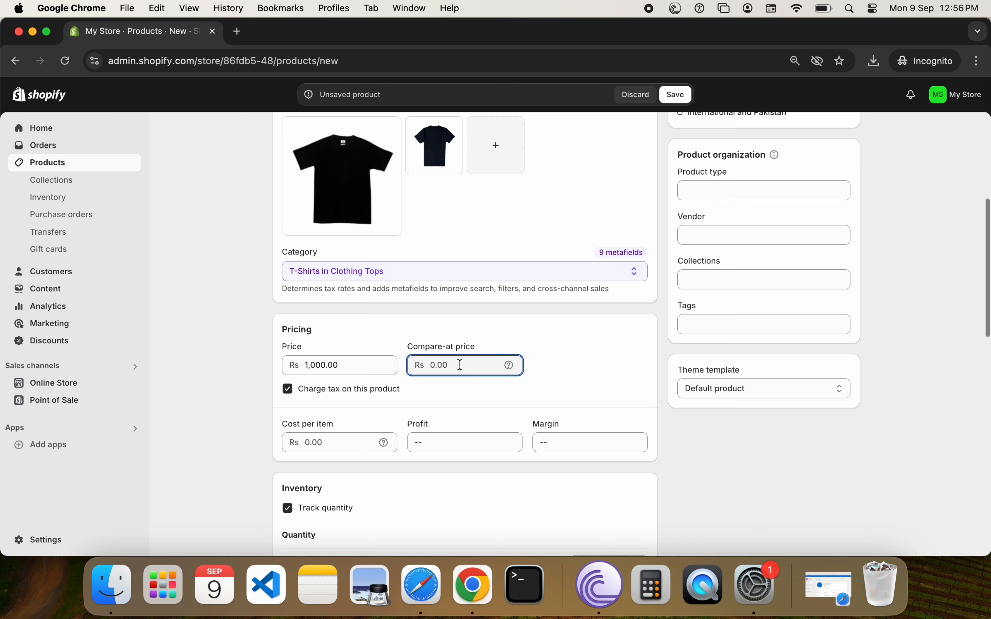
text(1200)
click(552, 372)
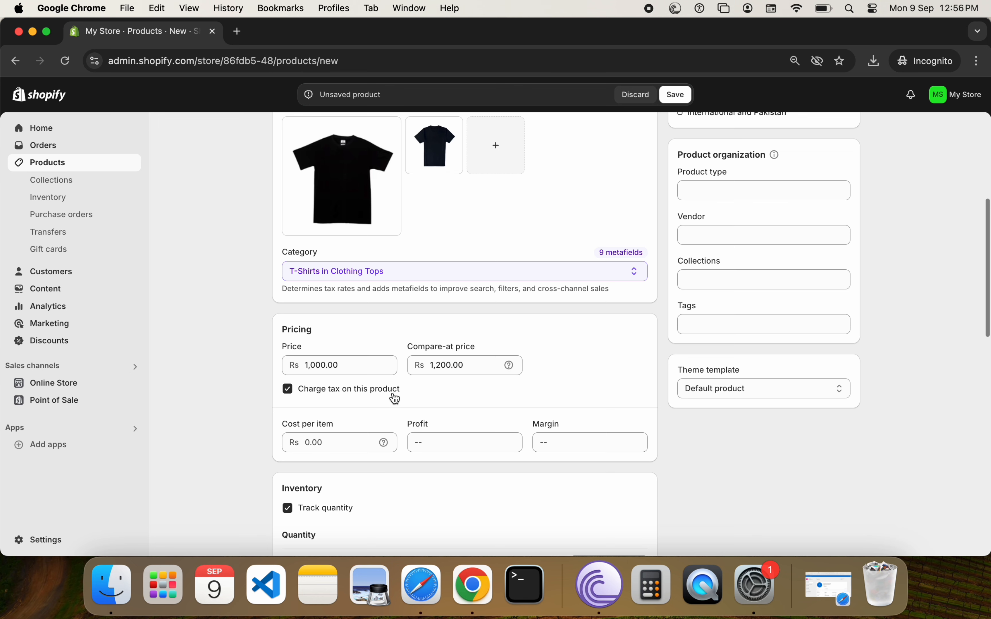
Set the cost per item to Rs 300
click(322, 438)
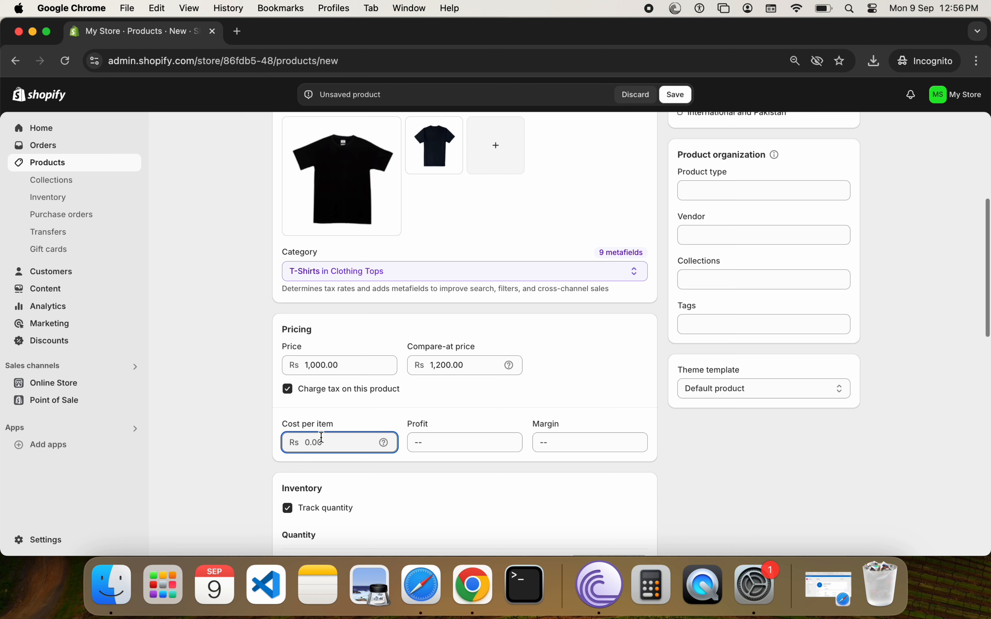
text(300)
click(549, 376)
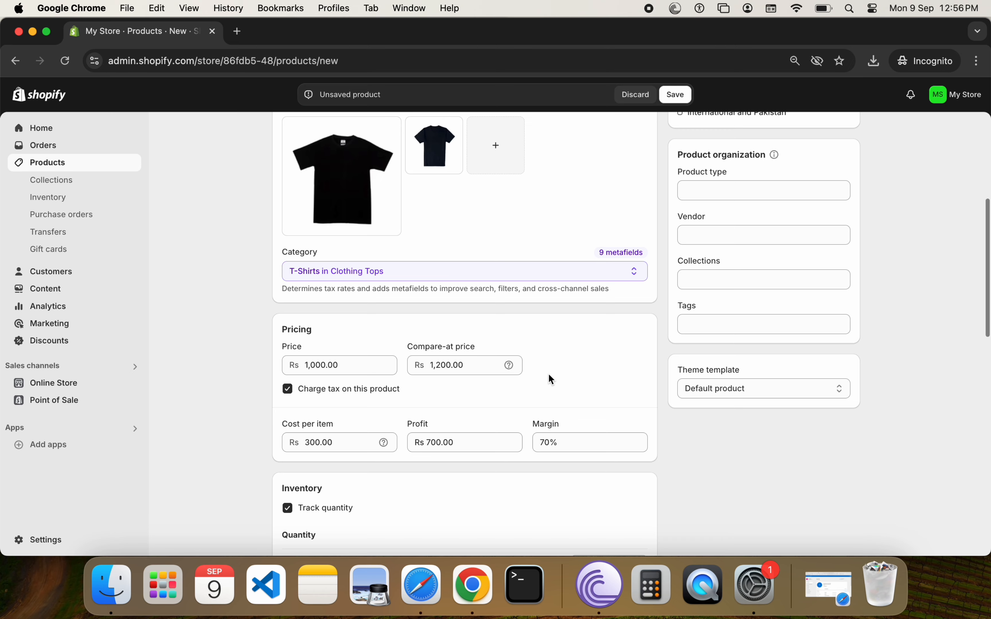
Set the inventory to 10, allow selling when out of stock, and enter SKU BLK123ZT with barcode BLK333300ZT
scroll(549, 375, down, 4)
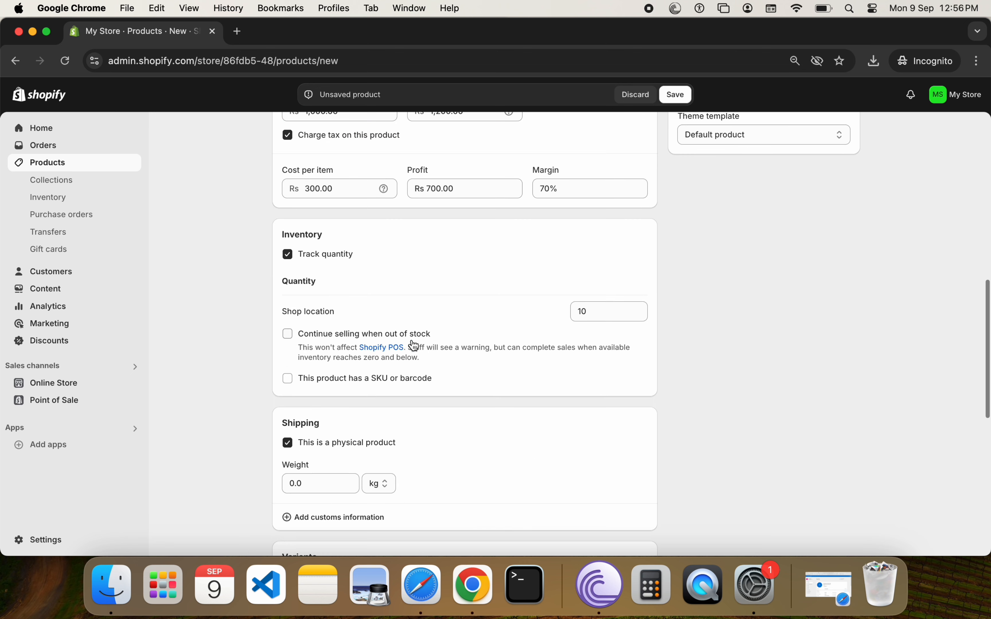
click(401, 341)
click(371, 386)
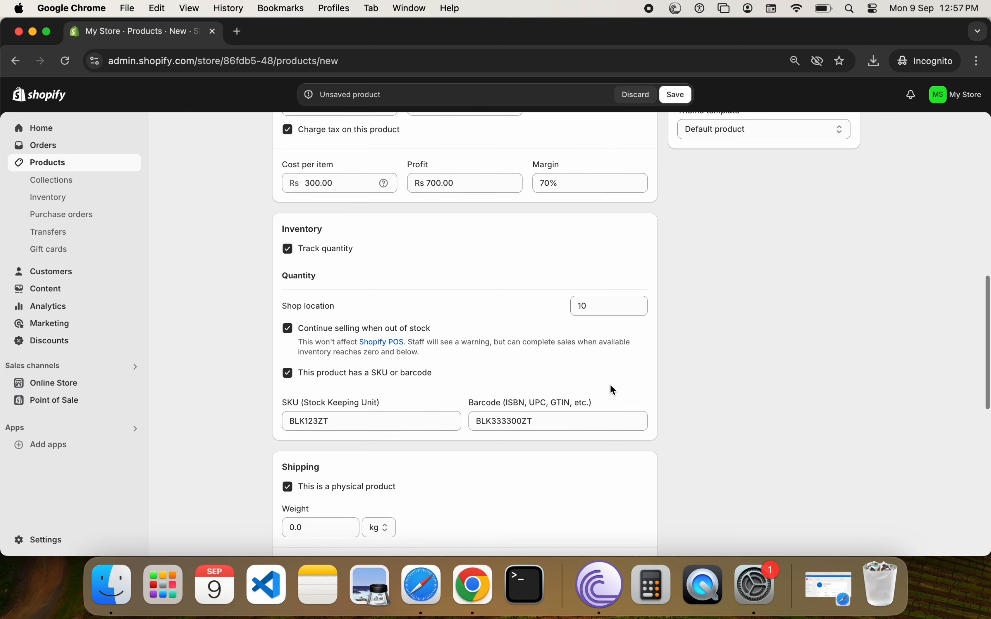
Review the shipping weight and its unit choices, and show the customs information fields
scroll(610, 389, down, 2)
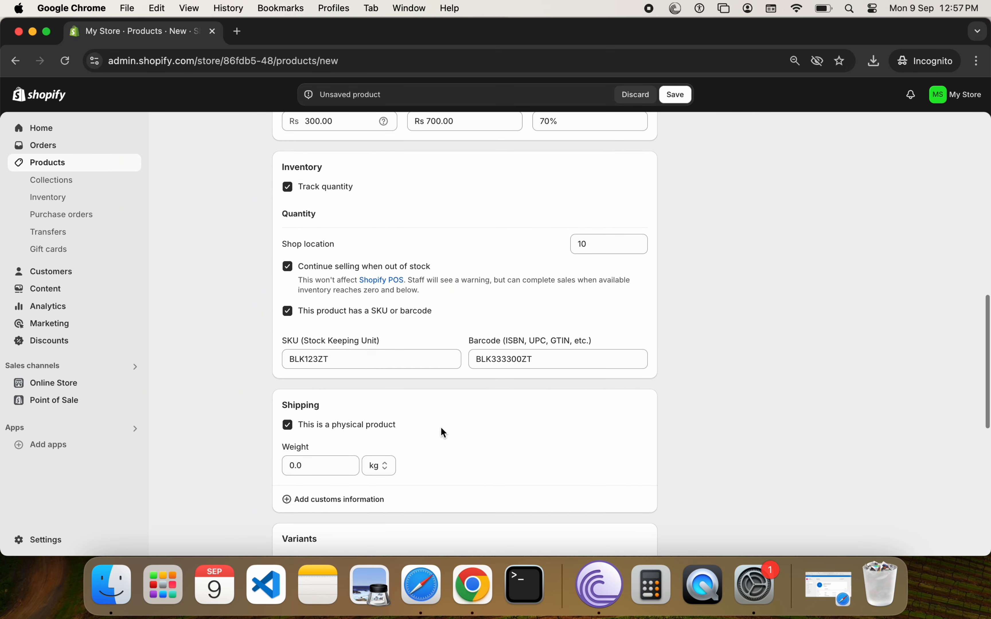
scroll(444, 433, down, 1)
click(292, 418)
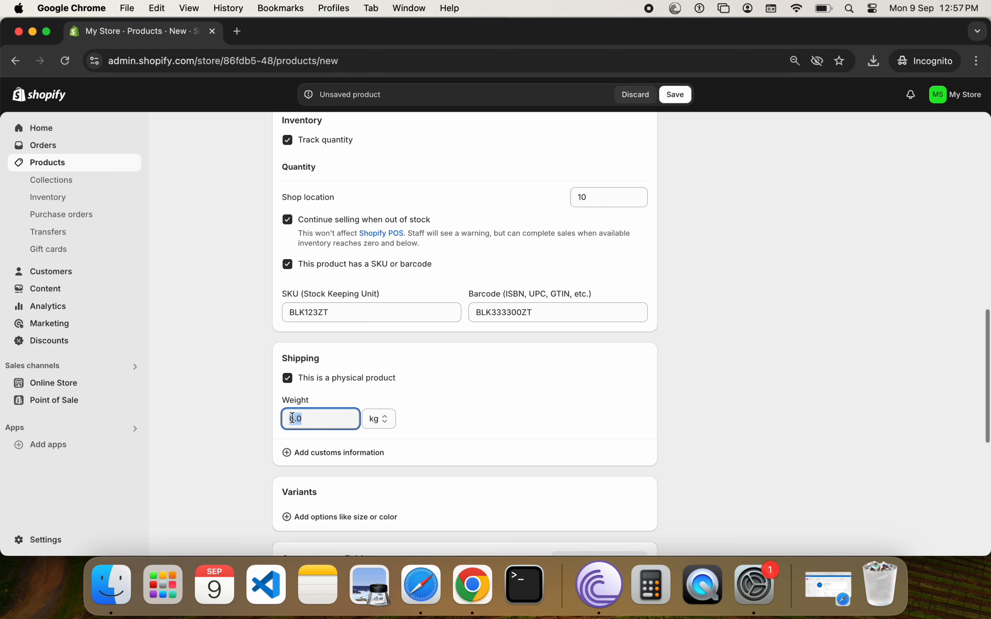
click(373, 426)
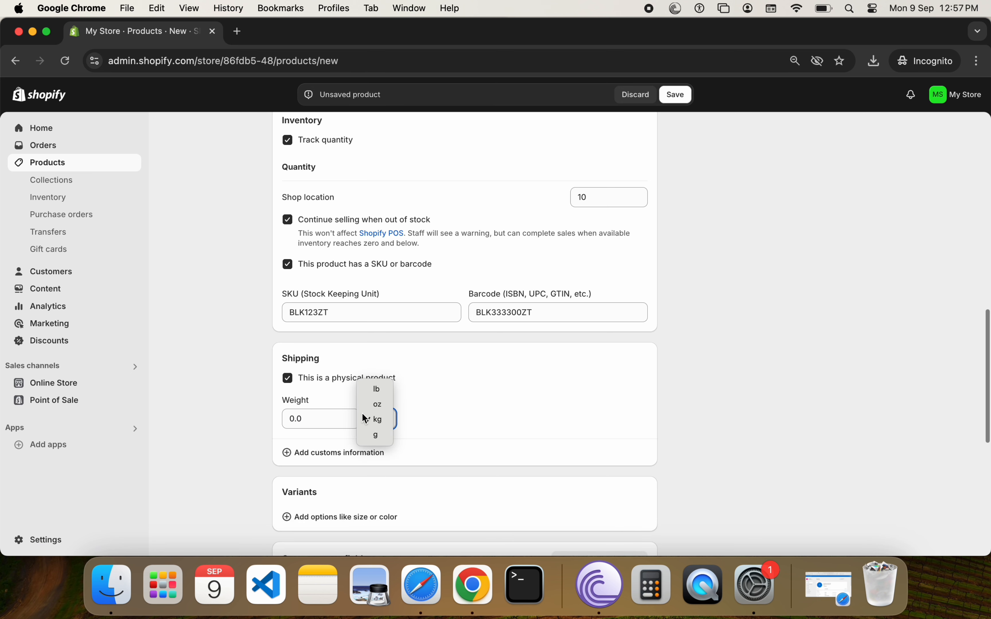
click(418, 410)
scroll(418, 410, down, 3)
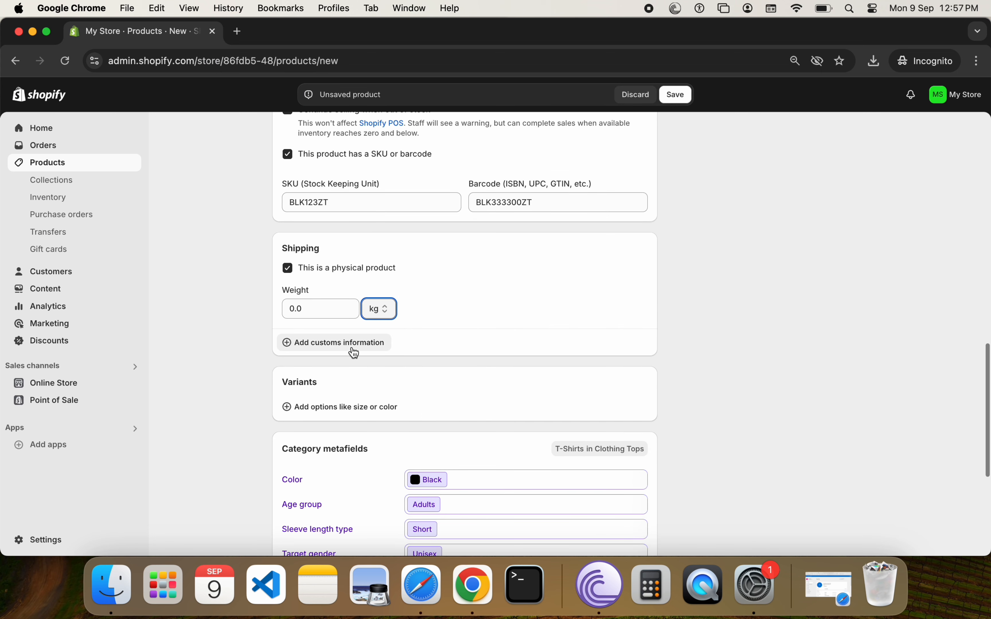
click(350, 346)
Add a Color variant option with the value Black
scroll(388, 381, down, 3)
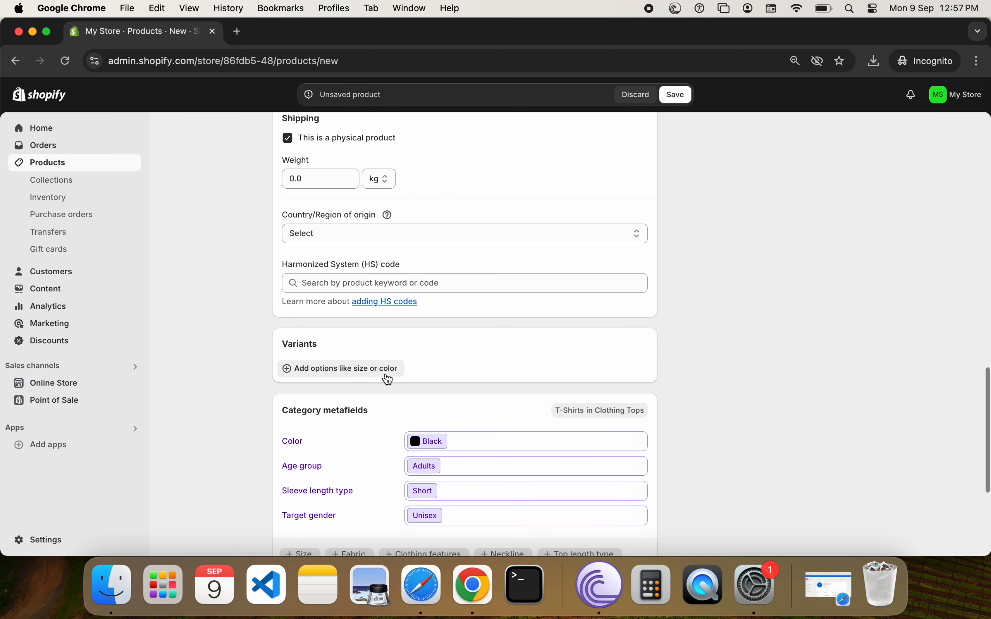
click(387, 380)
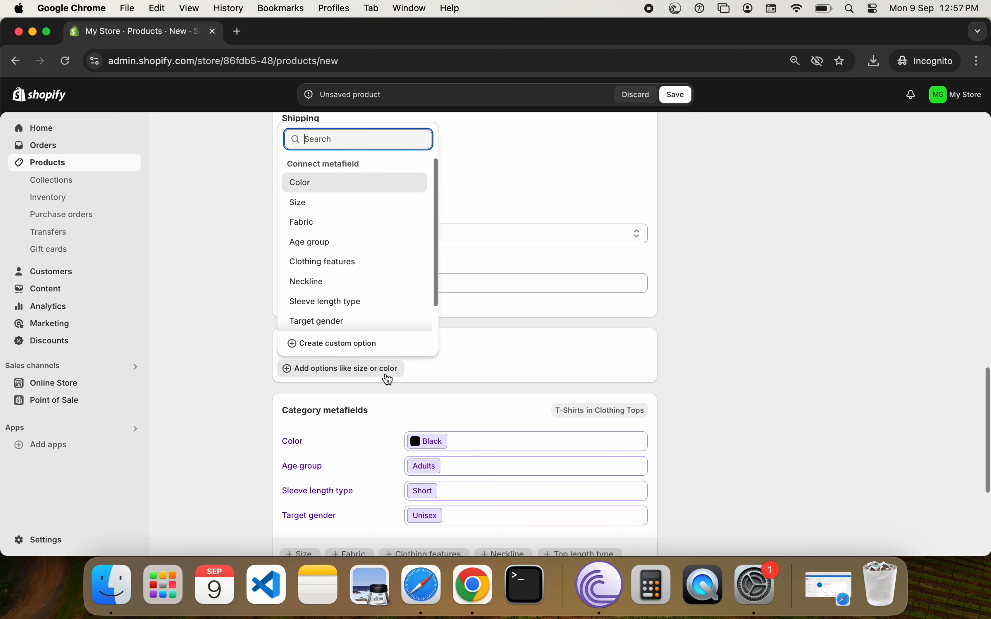
click(333, 188)
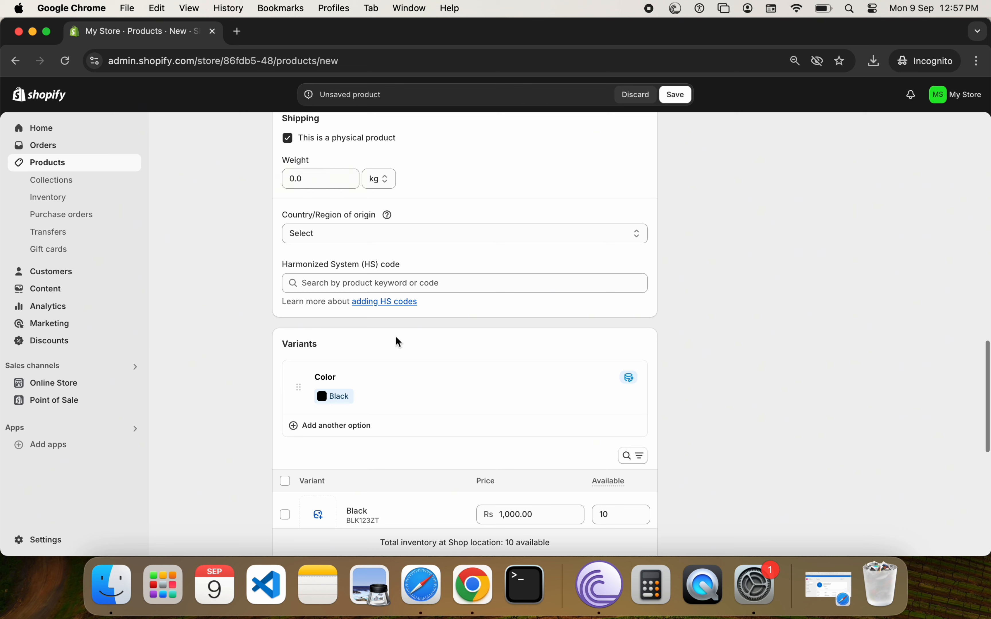
Add White and Navy to the Color option and create a Size option with S, M, L and XL
click(362, 430)
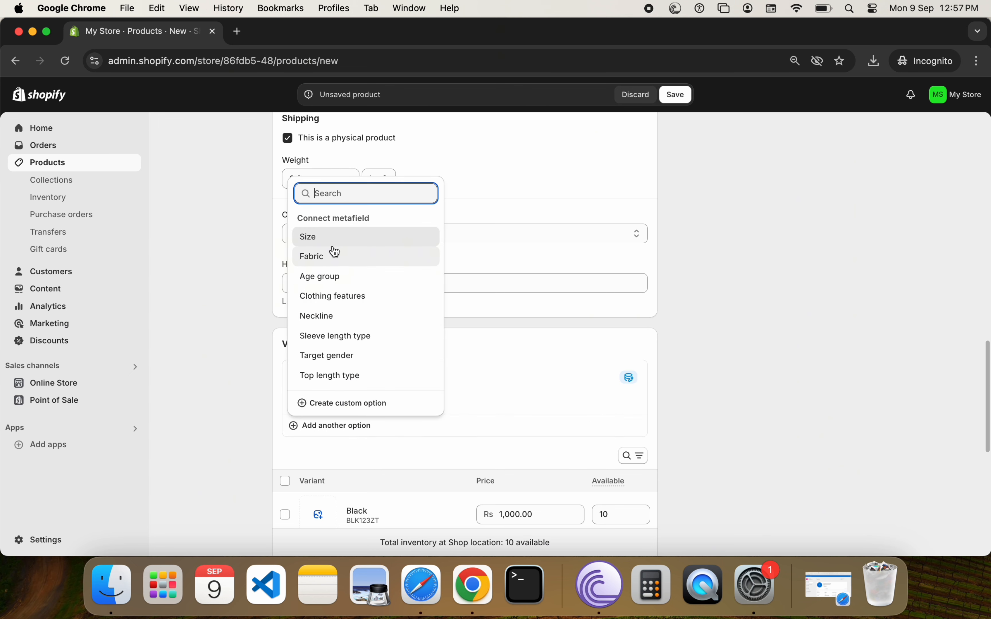
click(516, 365)
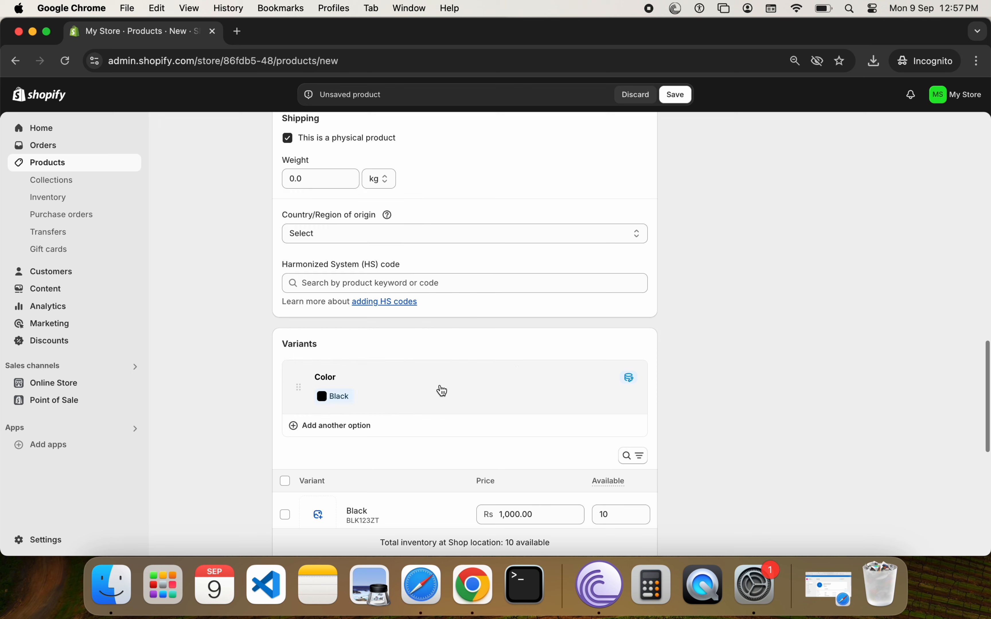
click(441, 389)
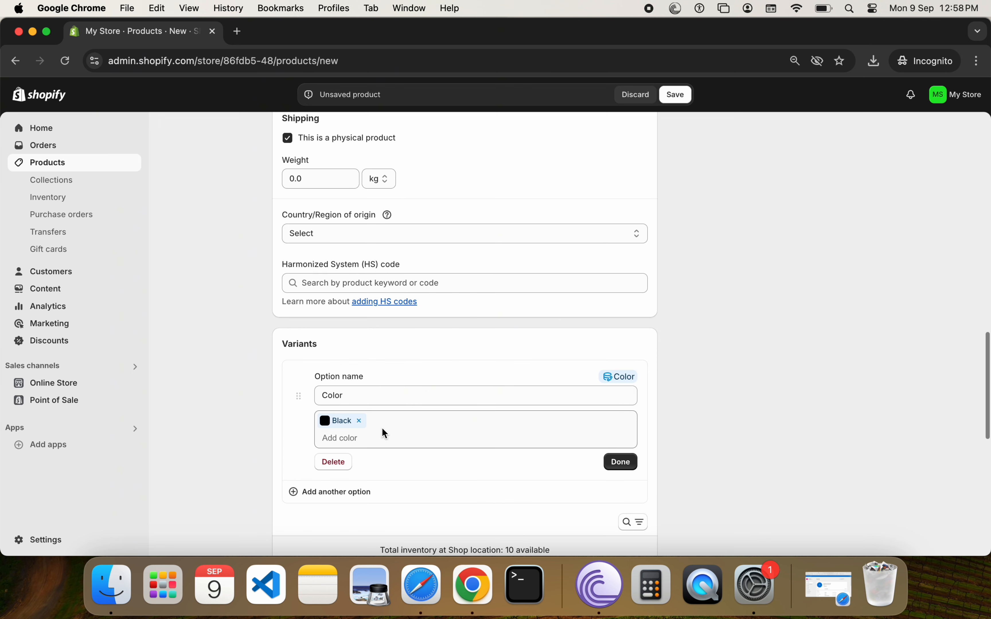
scroll(463, 292, down, 4)
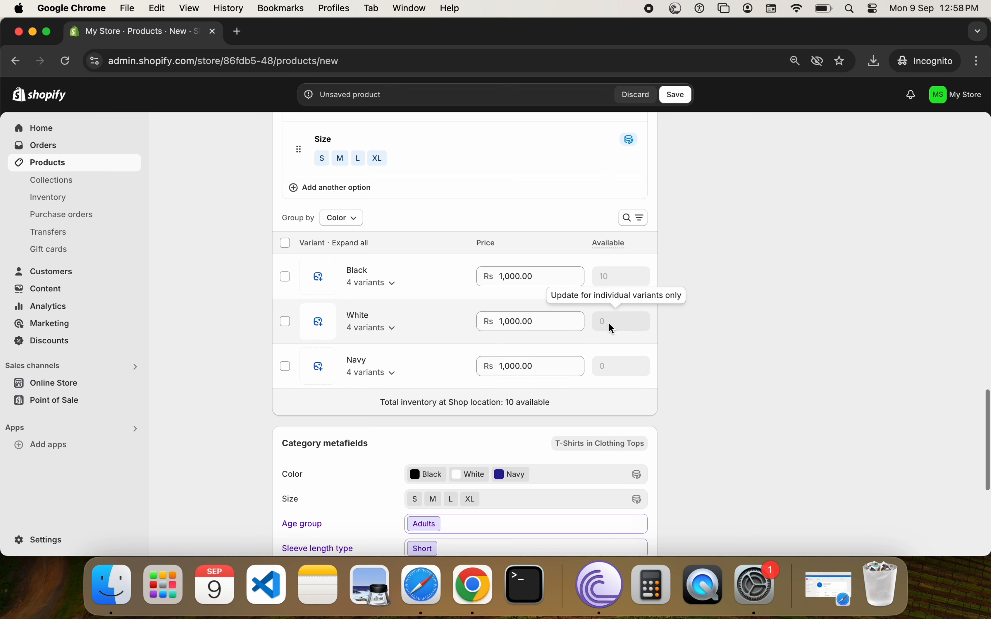
Expand the color variant groups and set the available quantity of every size variant to 10
click(392, 333)
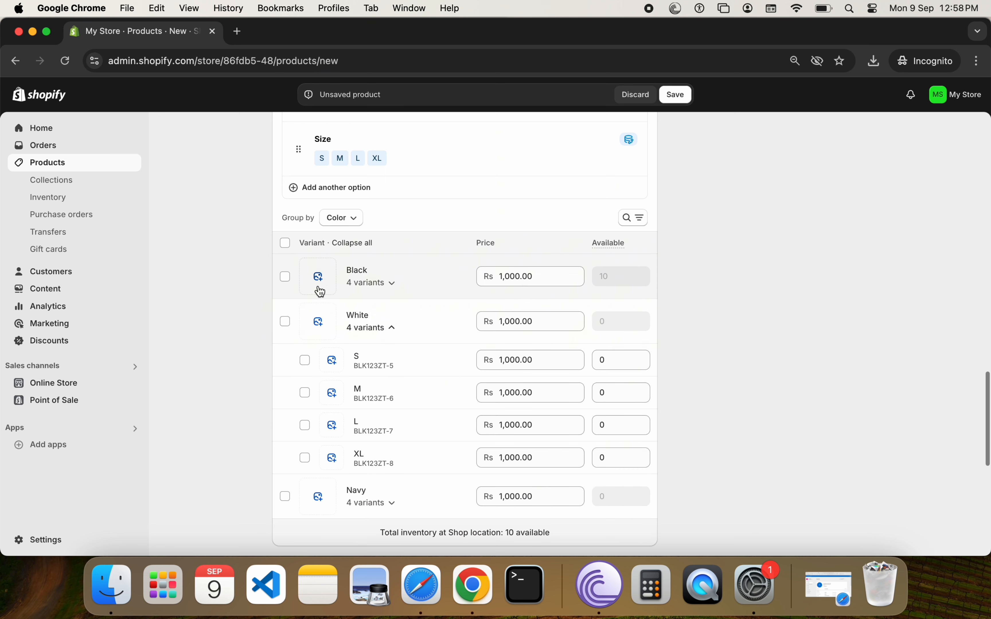
click(392, 286)
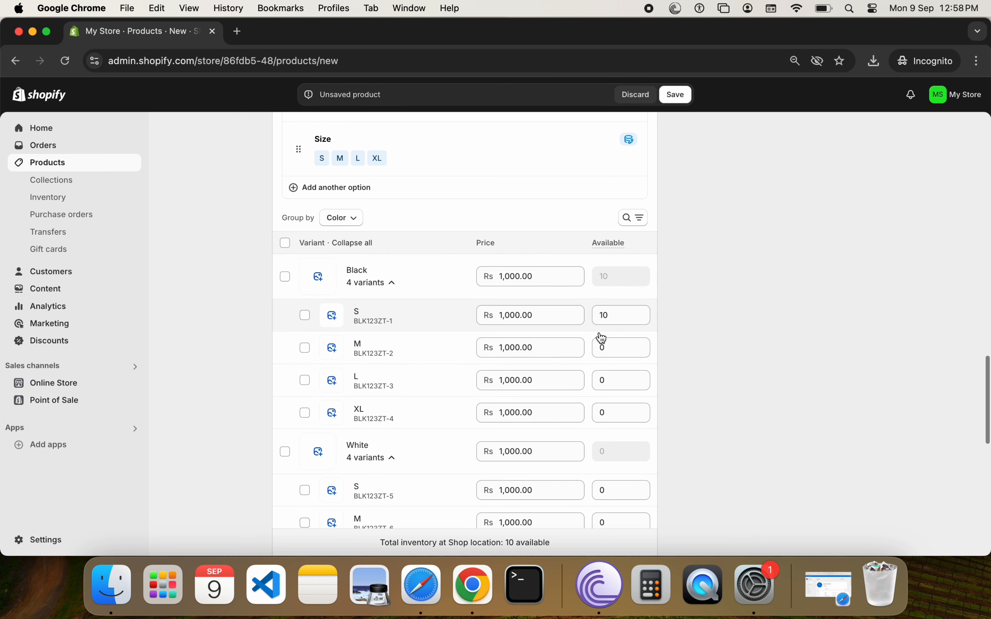
click(615, 347)
text(1)
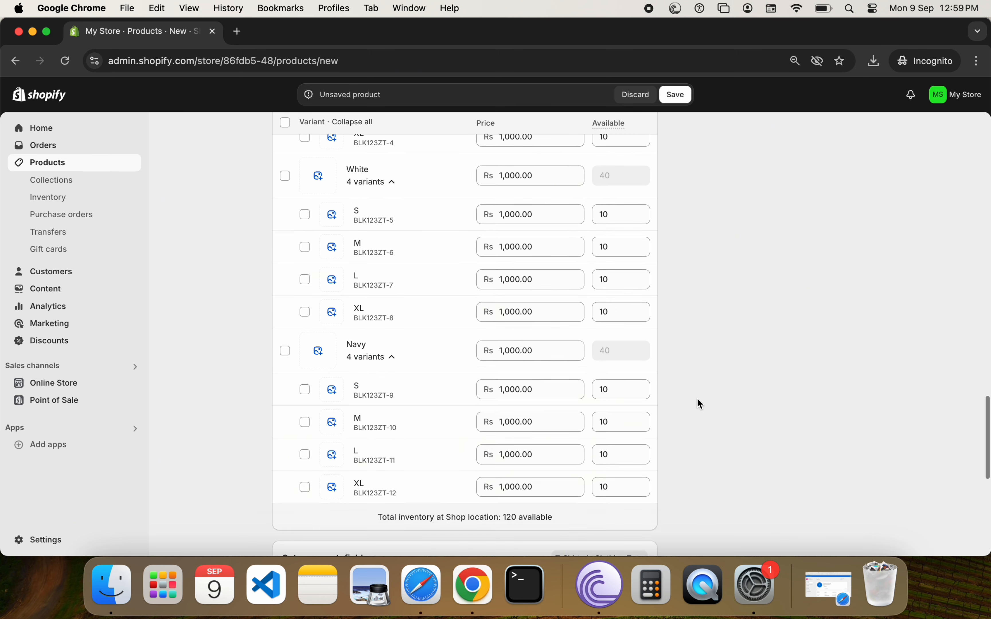
scroll(697, 398, down, 10)
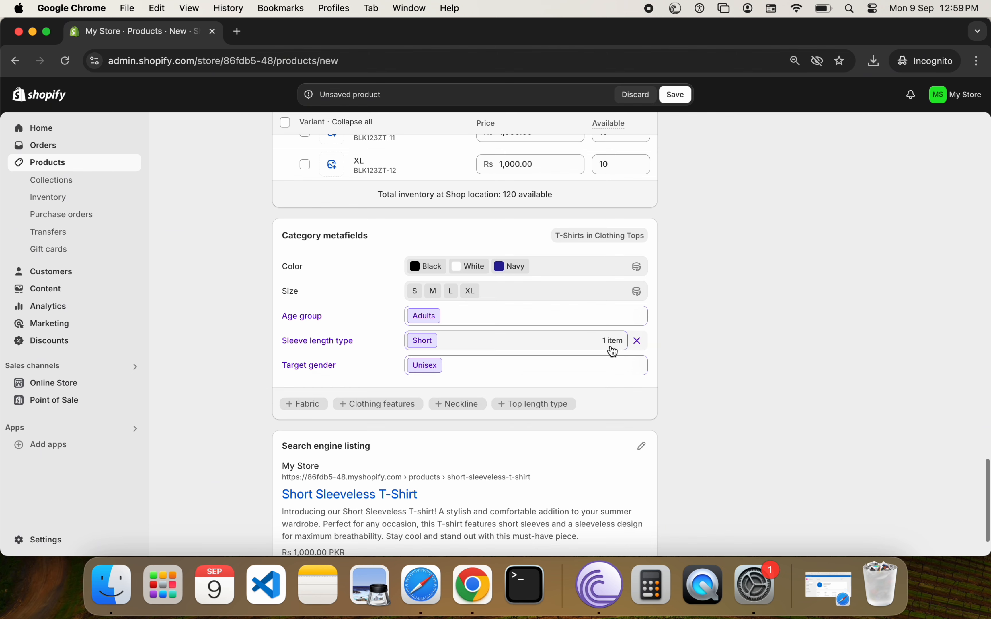
Add a Fabric variant option with the value Cotton
scroll(611, 348, up, 3)
scroll(613, 352, up, 10)
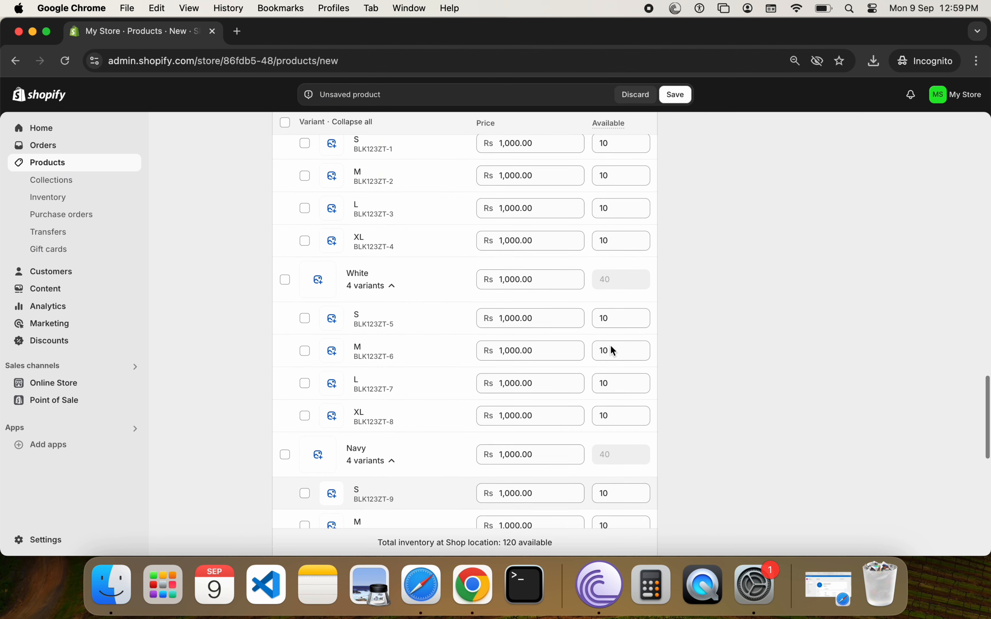
scroll(611, 345, up, 4)
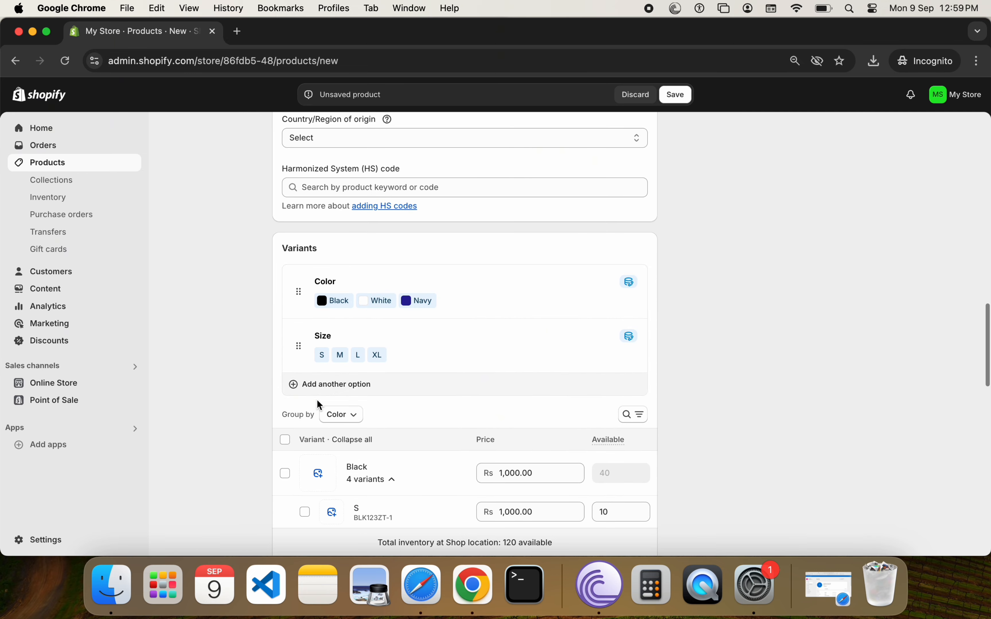
click(342, 385)
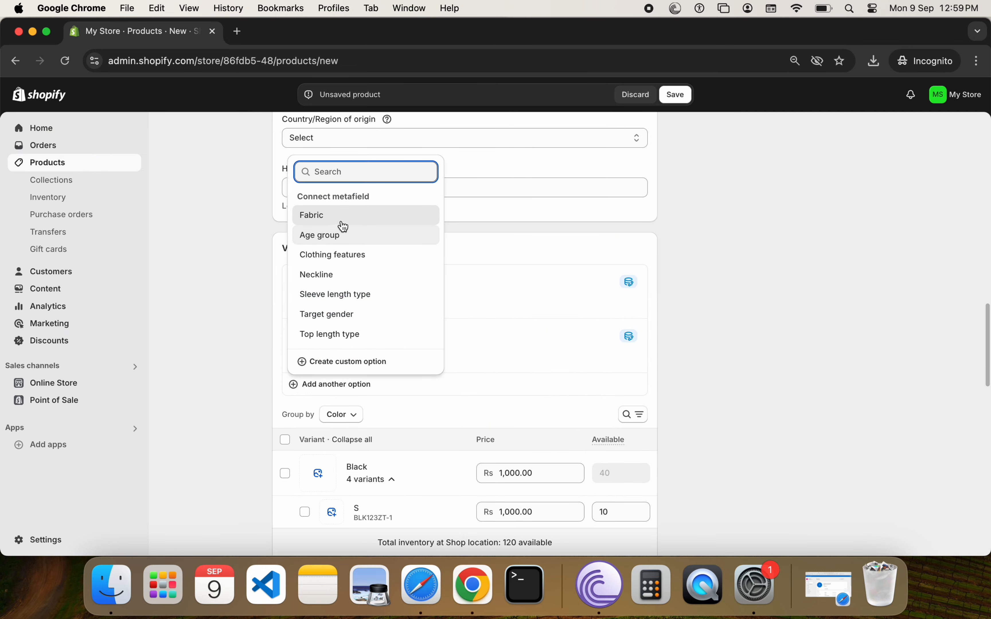
click(342, 216)
click(625, 459)
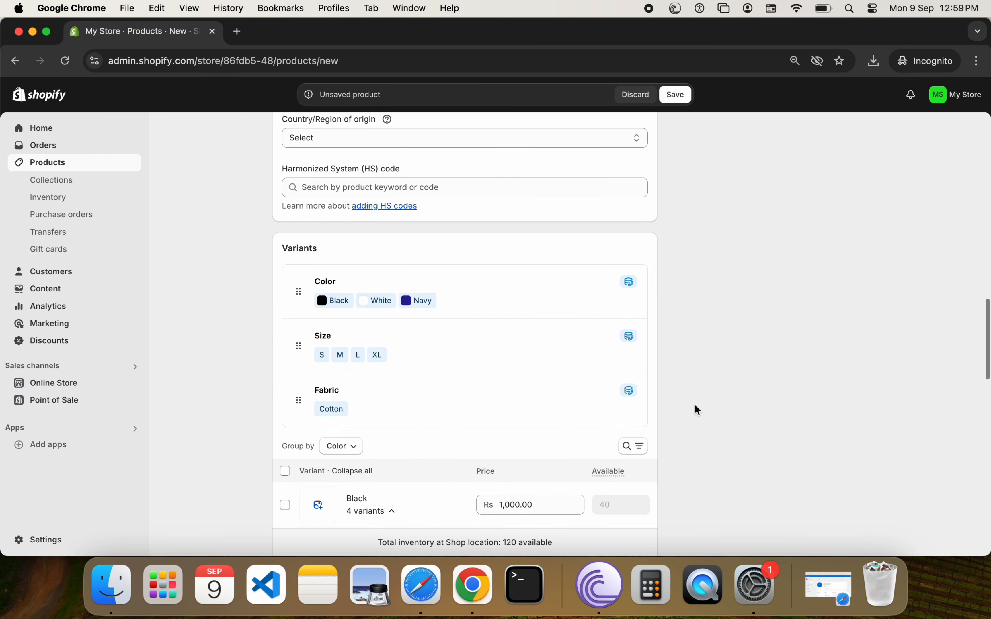
Collapse the Black, White and Navy variant groups and review the category metafields and search engine listing
scroll(696, 410, down, 5)
click(392, 252)
click(392, 297)
click(393, 342)
scroll(396, 345, down, 4)
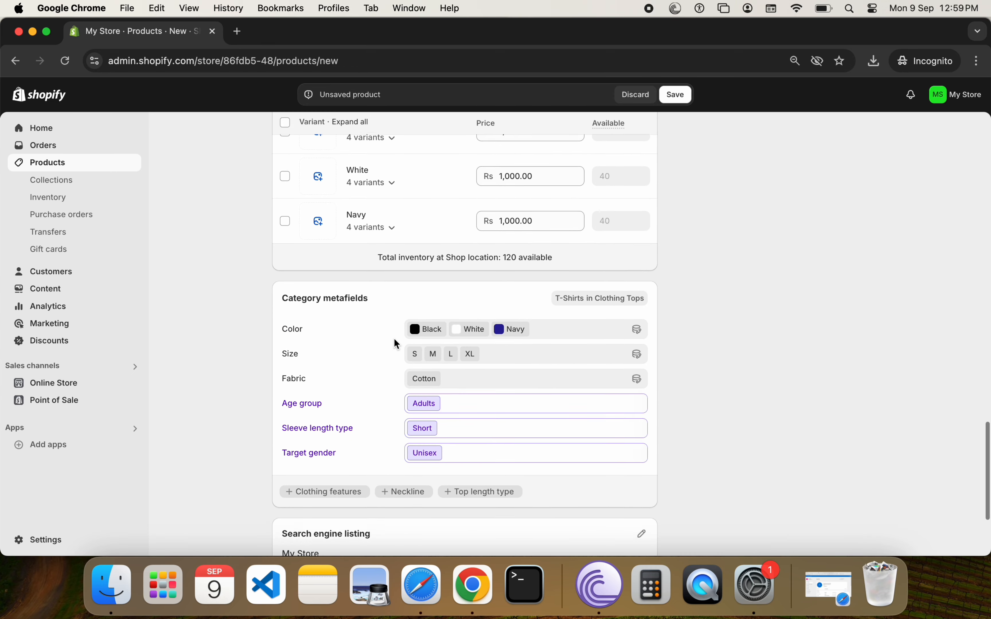
scroll(506, 395, down, 3)
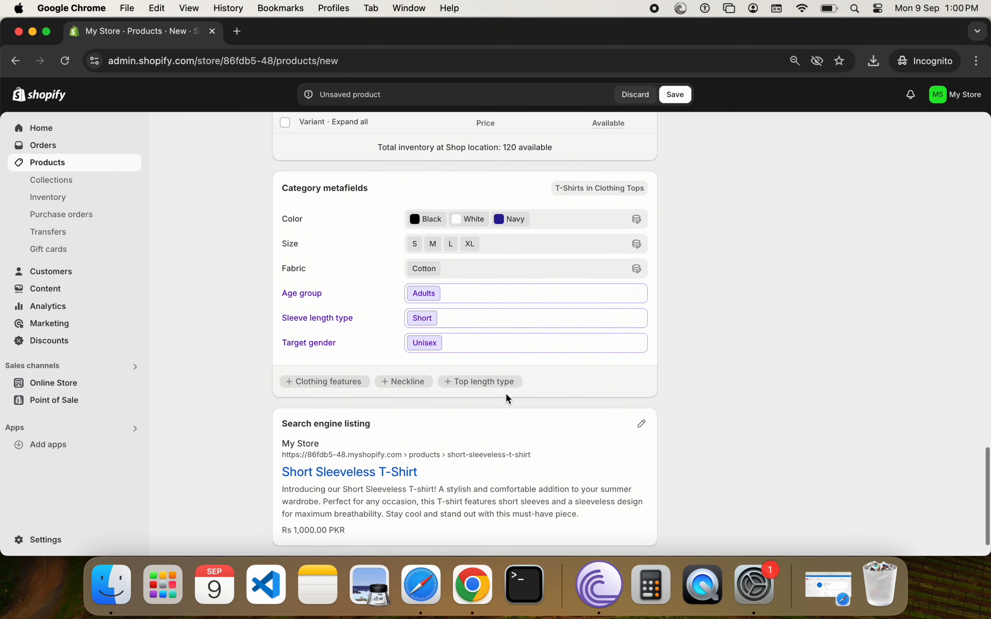
Check the available product status options, keeping Active selected
scroll(508, 397, up, 9)
scroll(507, 397, up, 15)
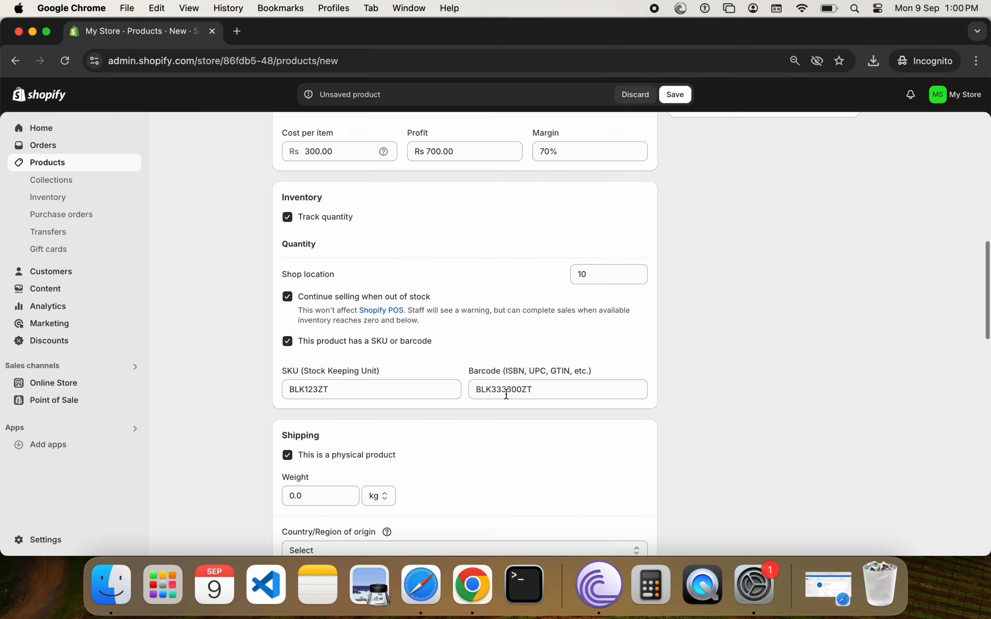
click(772, 197)
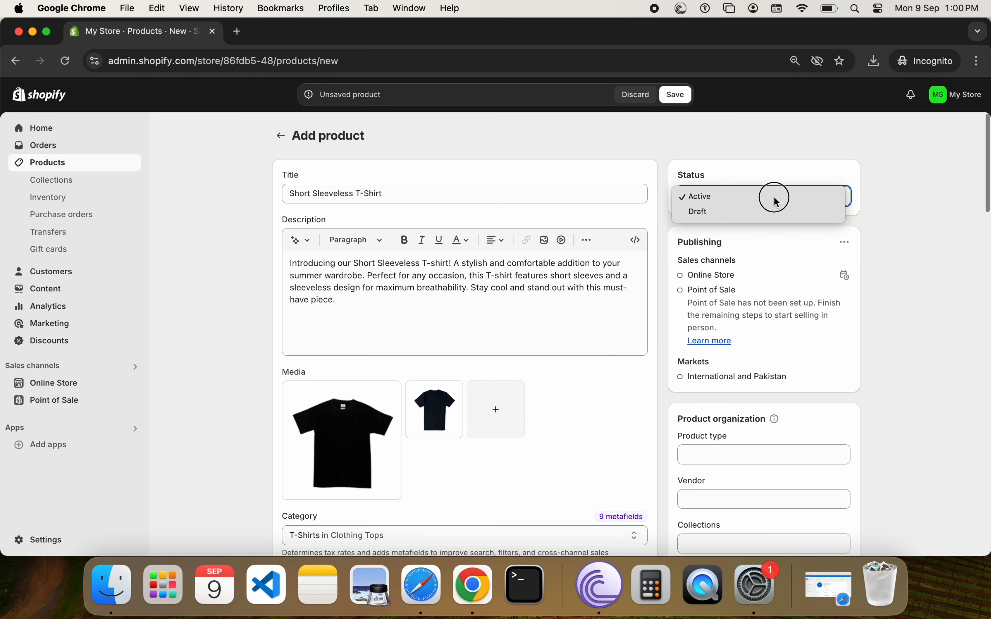
click(880, 197)
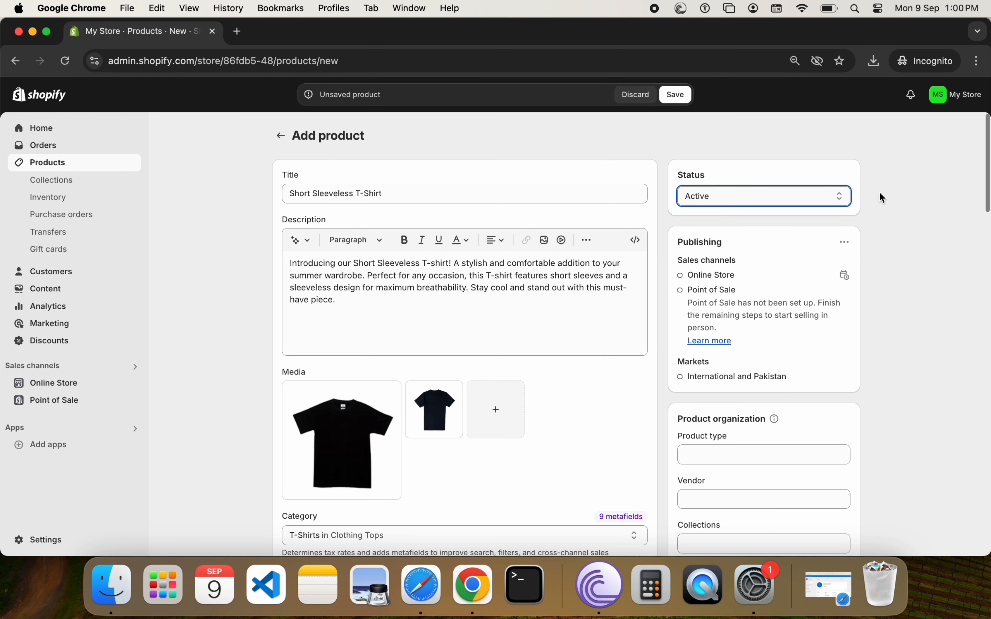
Review which sales channels the product is published to without changing the selection
scroll(879, 196, down, 3)
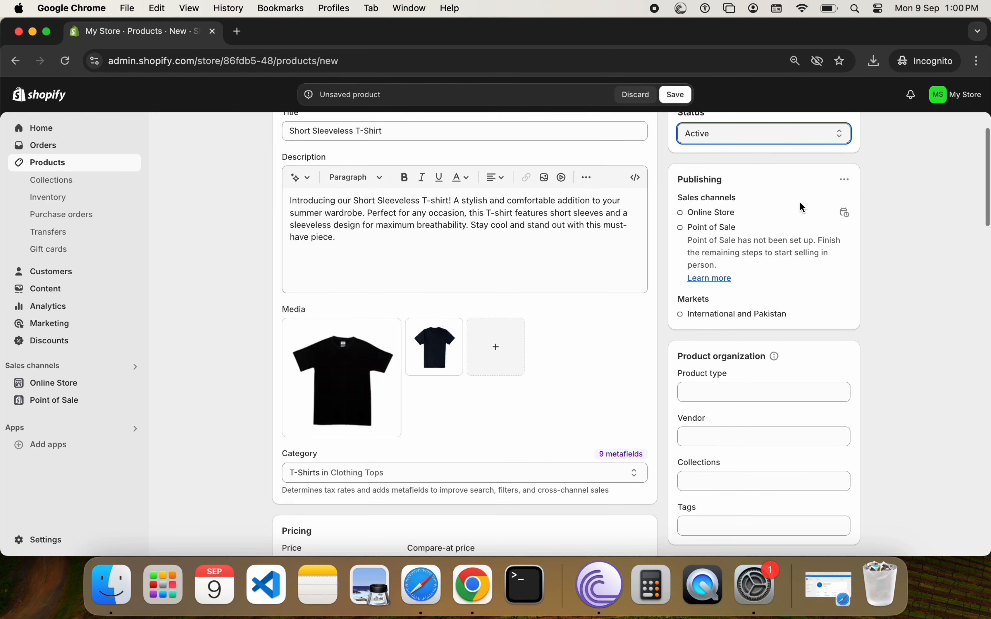
click(844, 180)
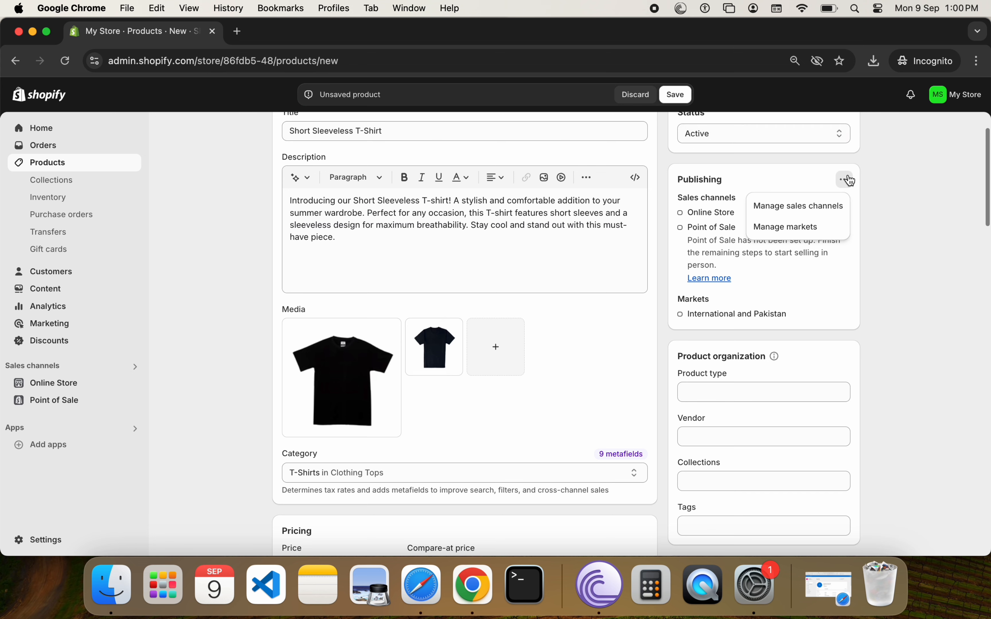
click(828, 208)
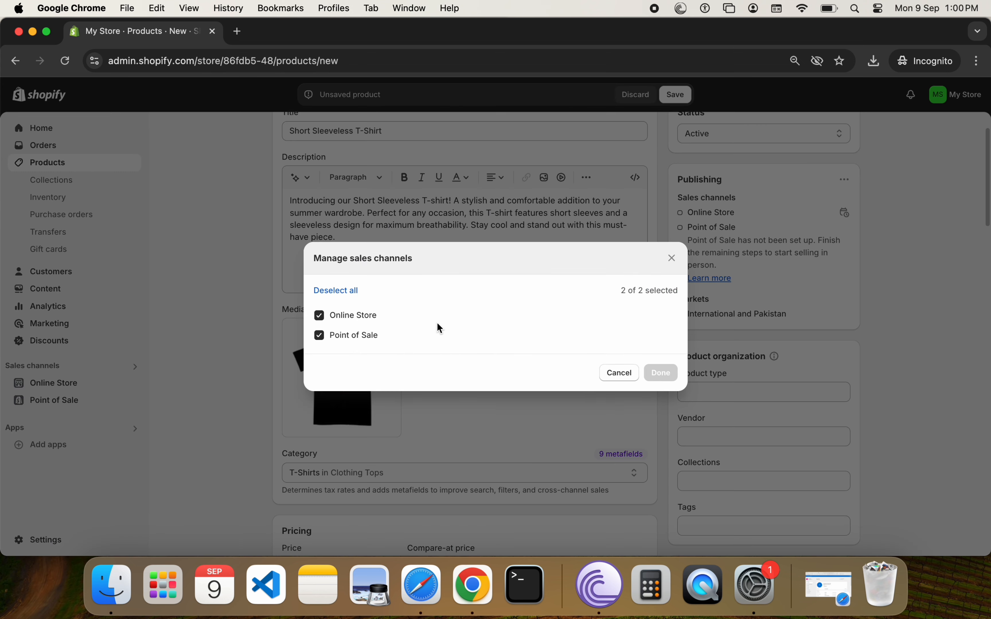
click(619, 380)
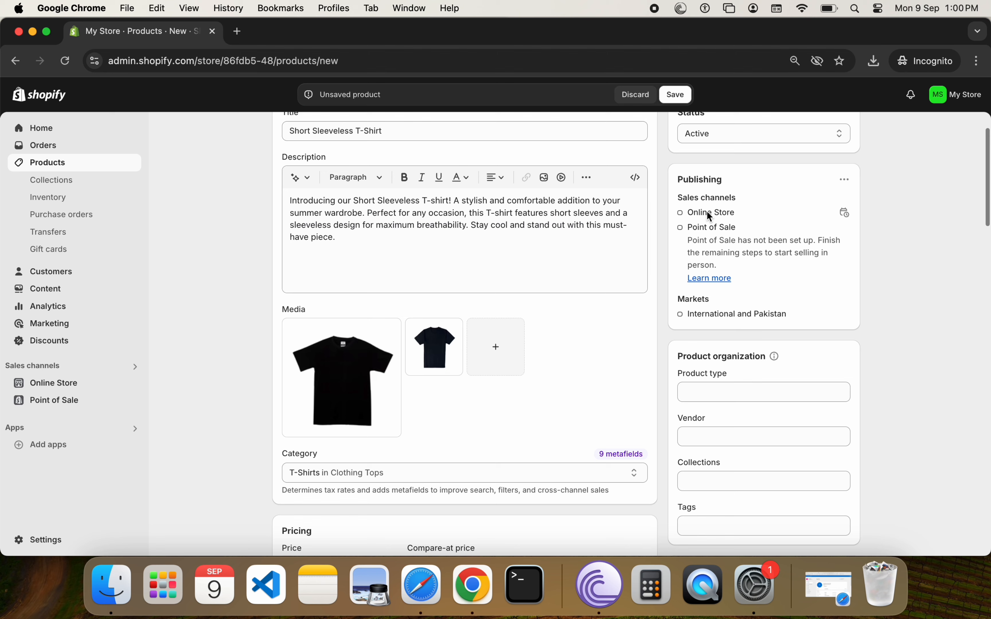
Set the product type to Shirt and add the product to the Home page collection
scroll(764, 259, down, 3)
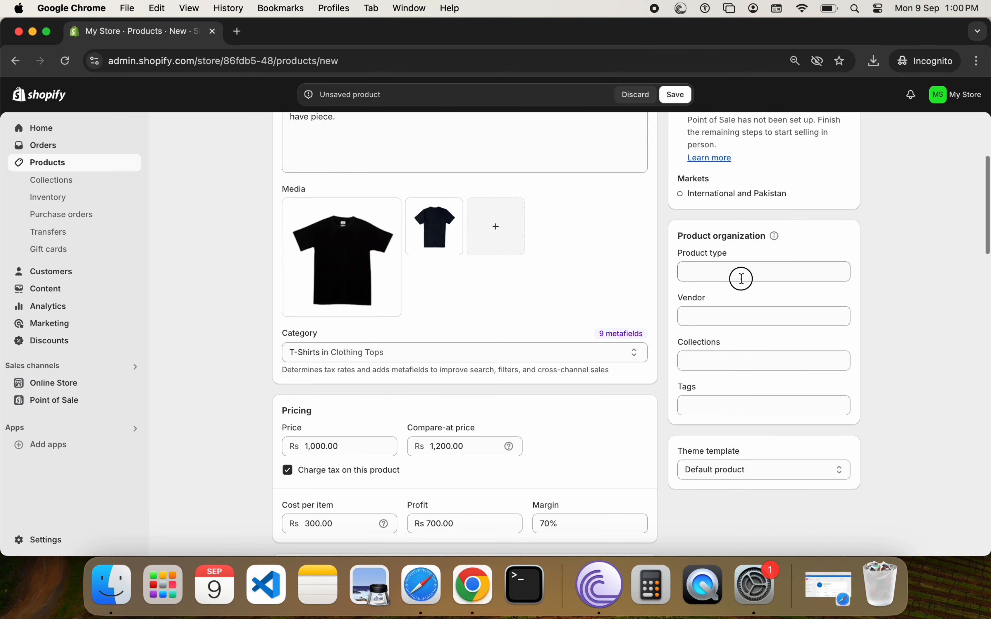
click(743, 278)
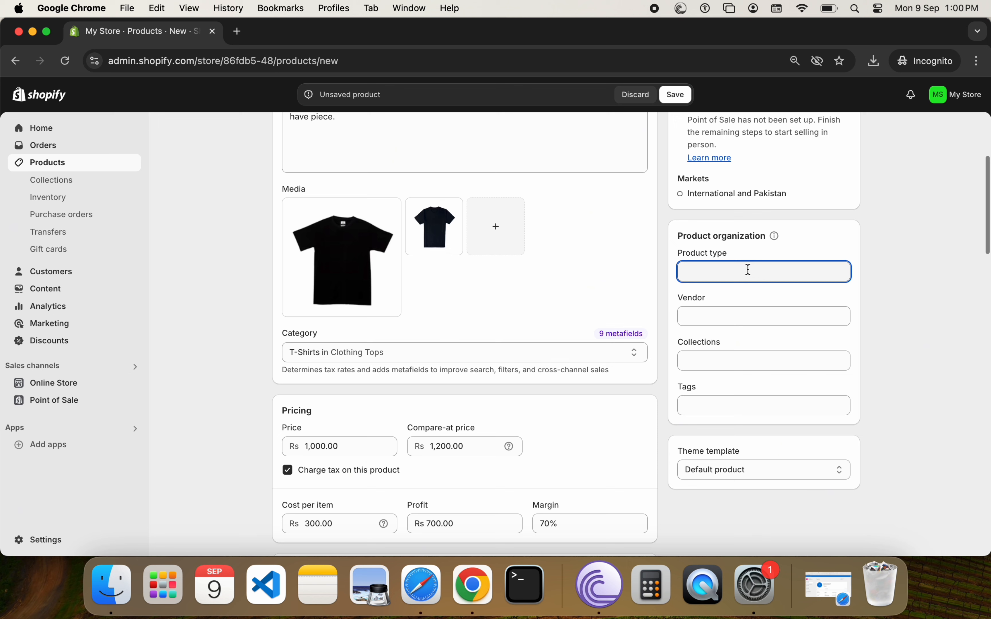
text(Shirt)
click(879, 263)
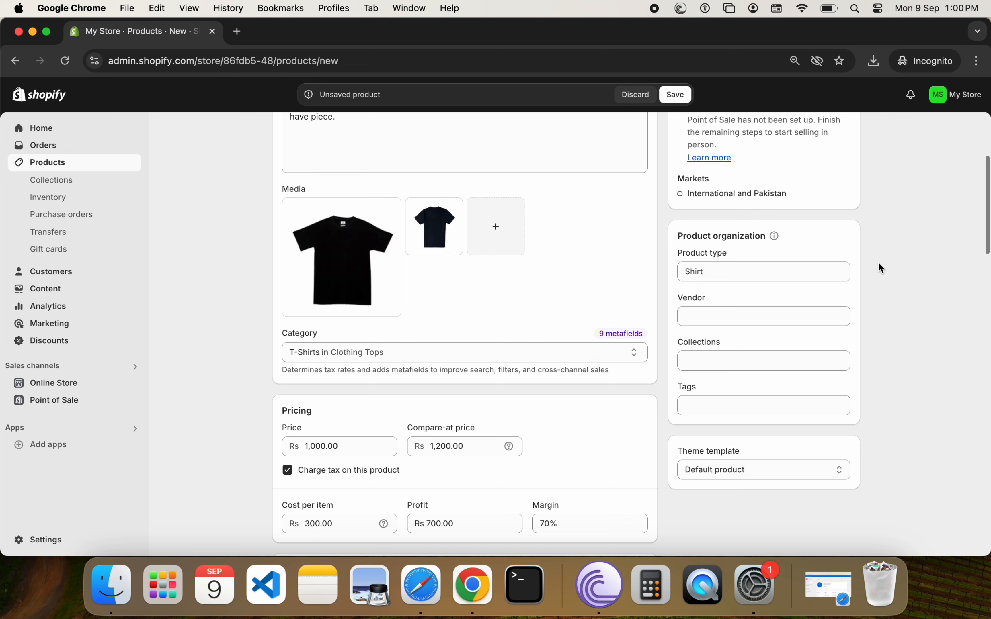
scroll(879, 263, down, 3)
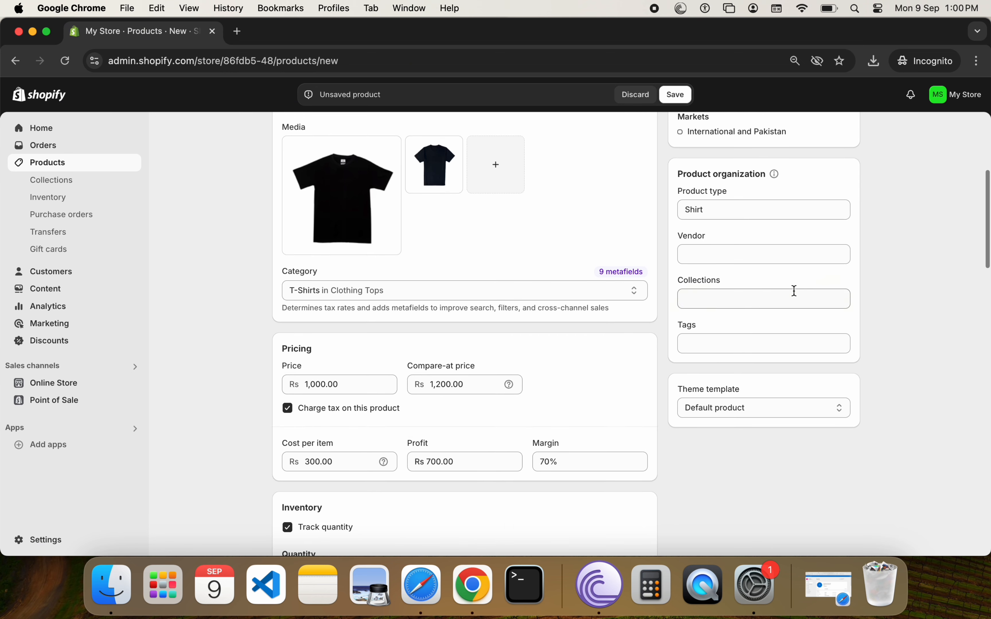
click(793, 293)
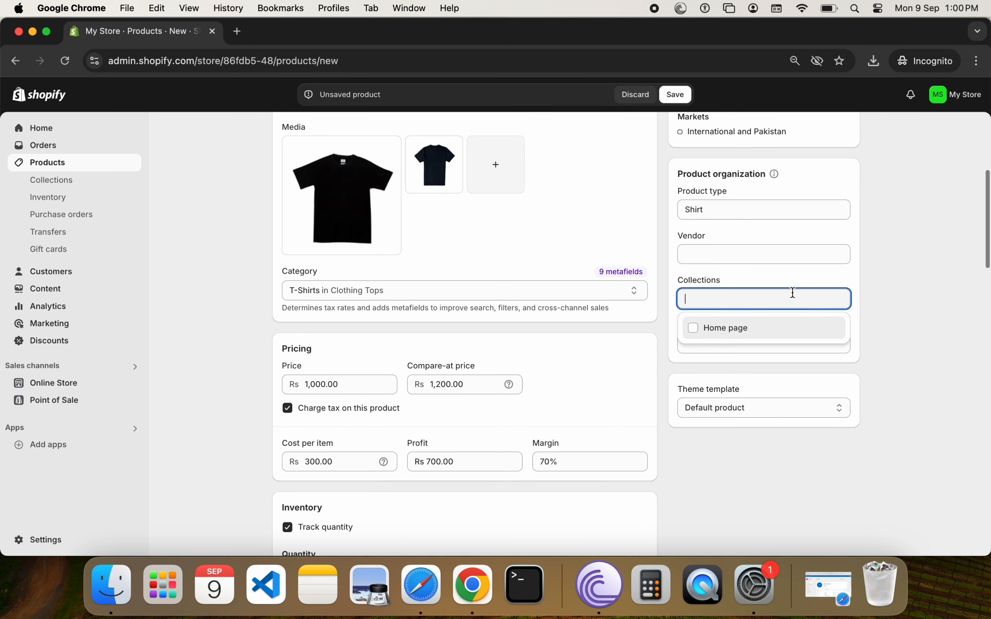
click(746, 329)
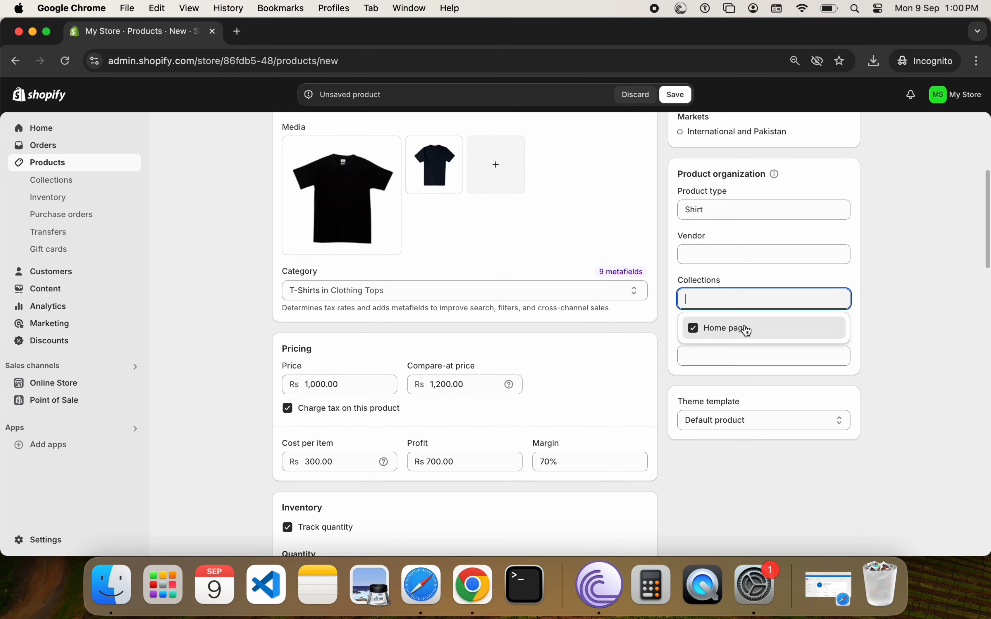
click(755, 255)
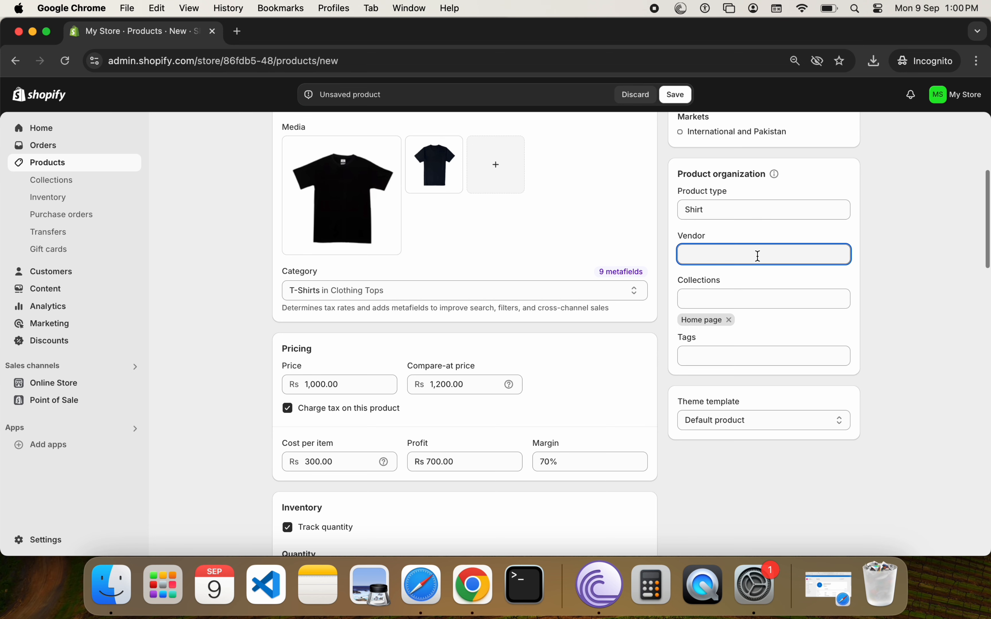
Add the tags Shirt, Sleeveless, Black and Cotton to the product
scroll(757, 256, down, 4)
click(751, 270)
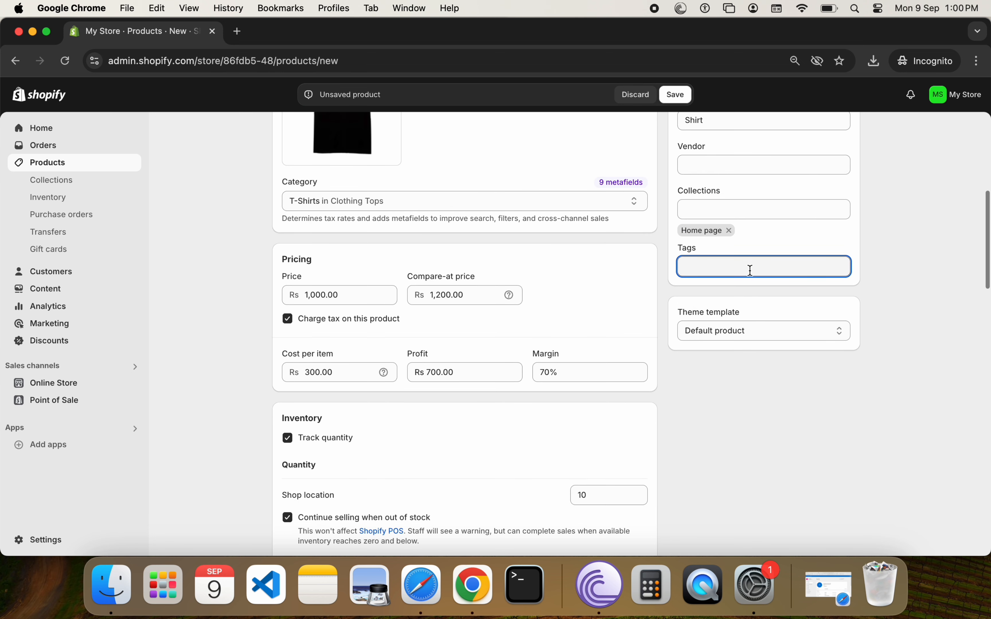
text(Shirt)
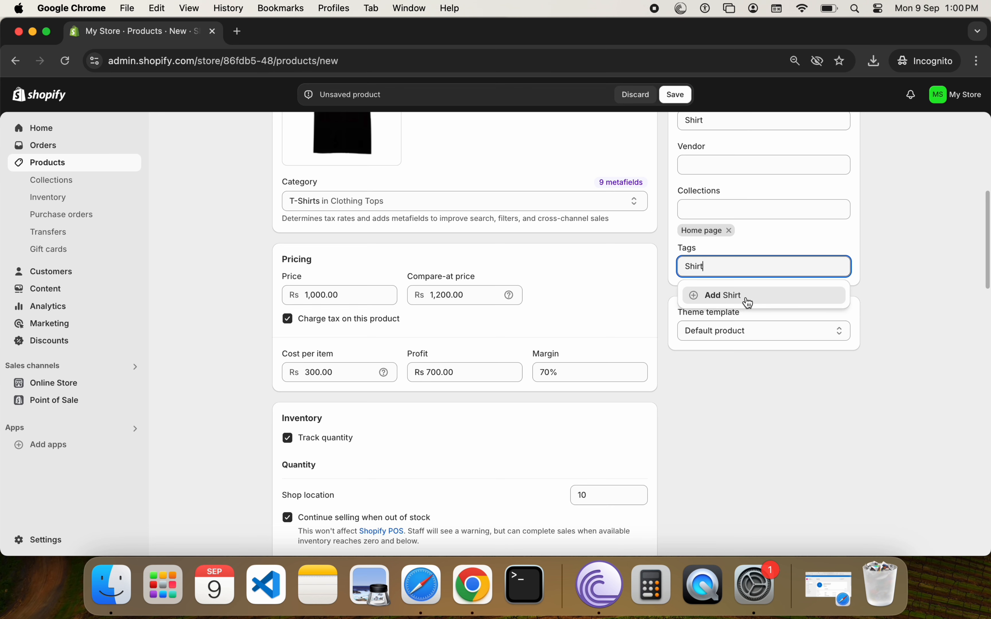
click(746, 300)
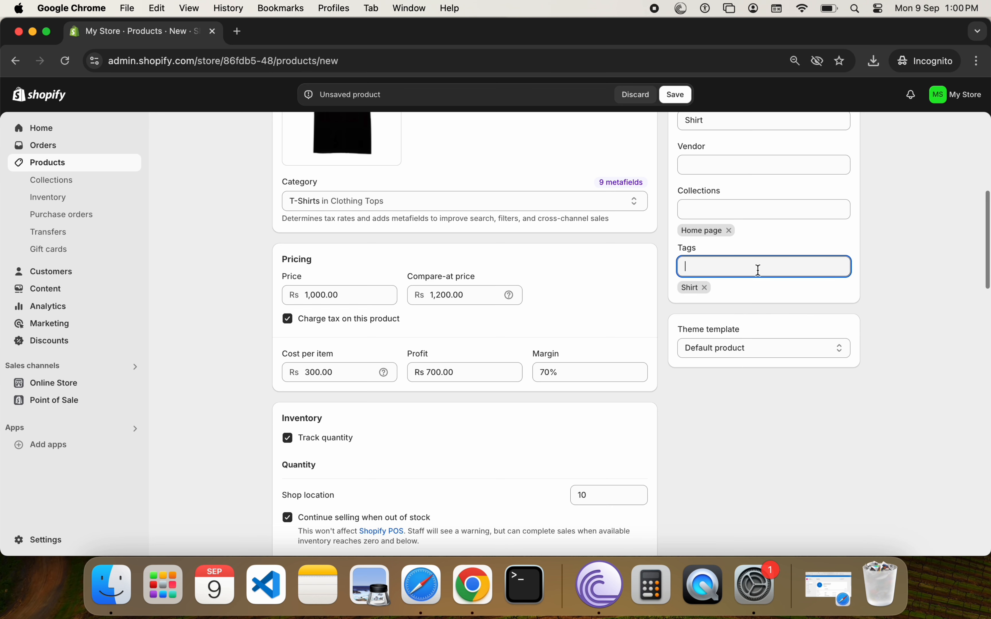
text(Sleeveless)
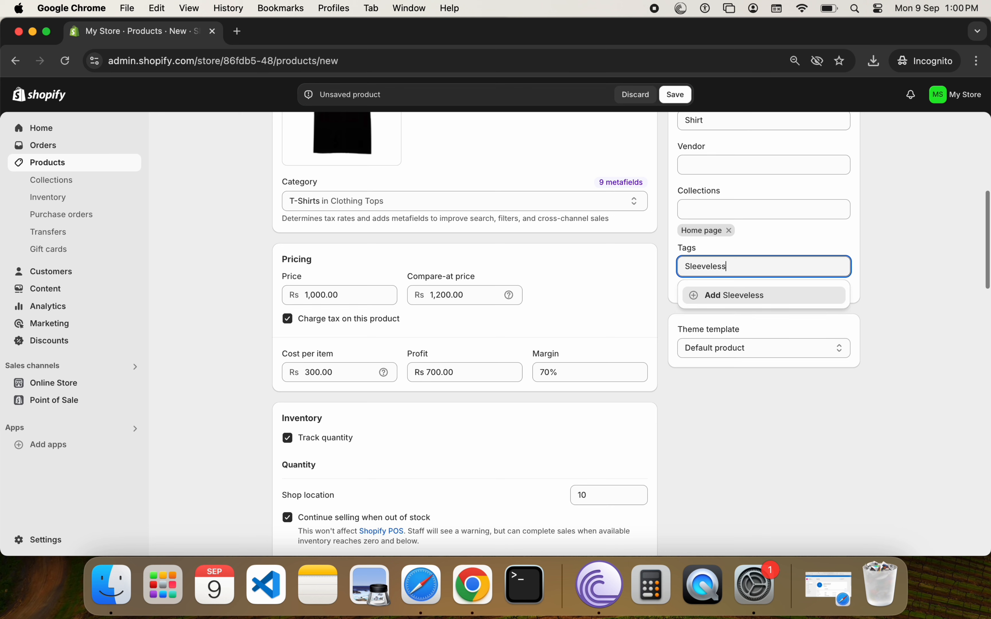
click(767, 302)
text(Black)
click(767, 302)
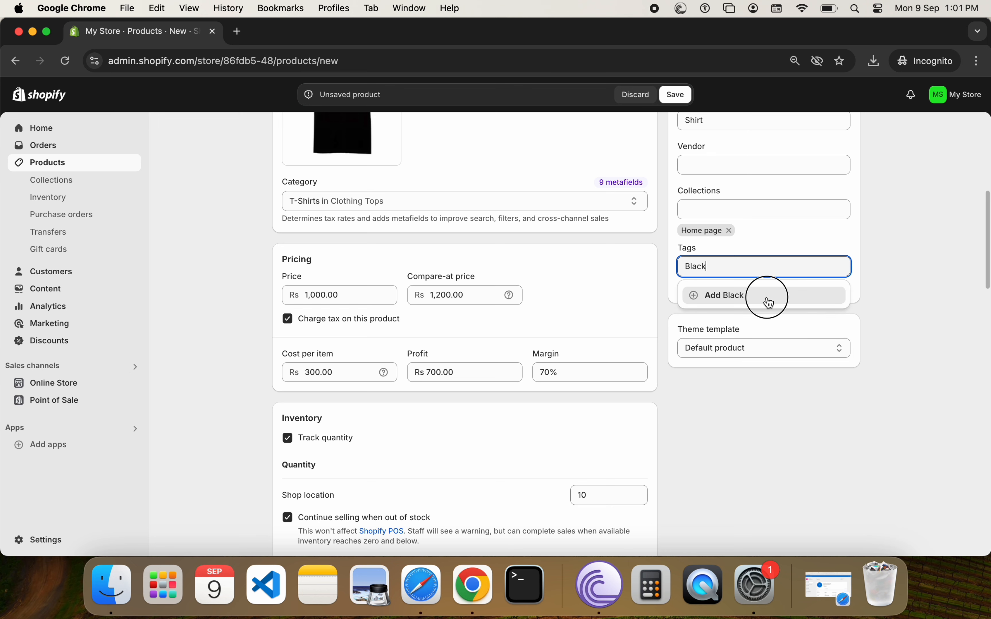
text(C)
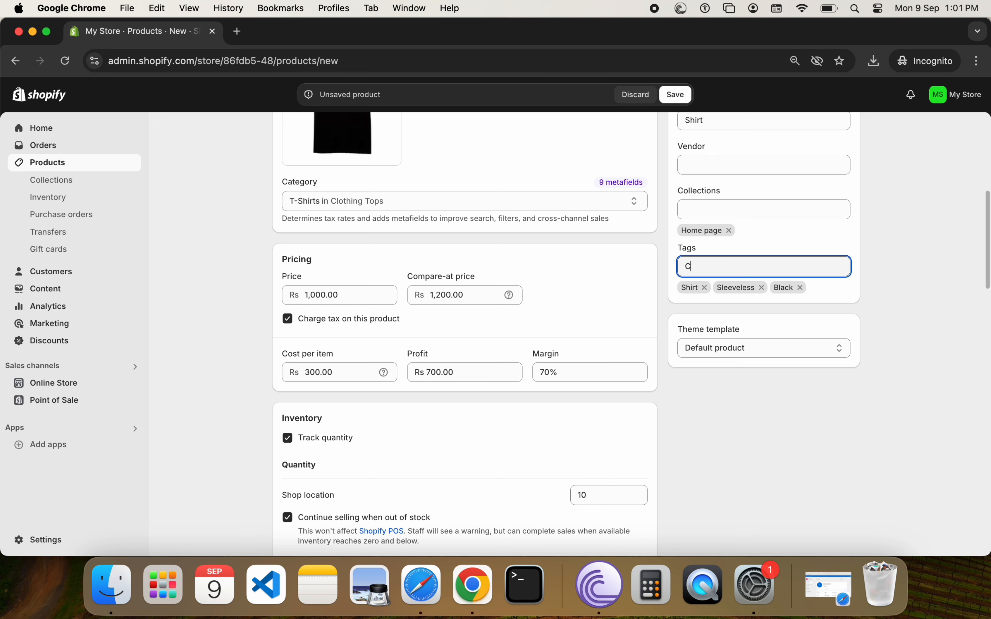
text(otton)
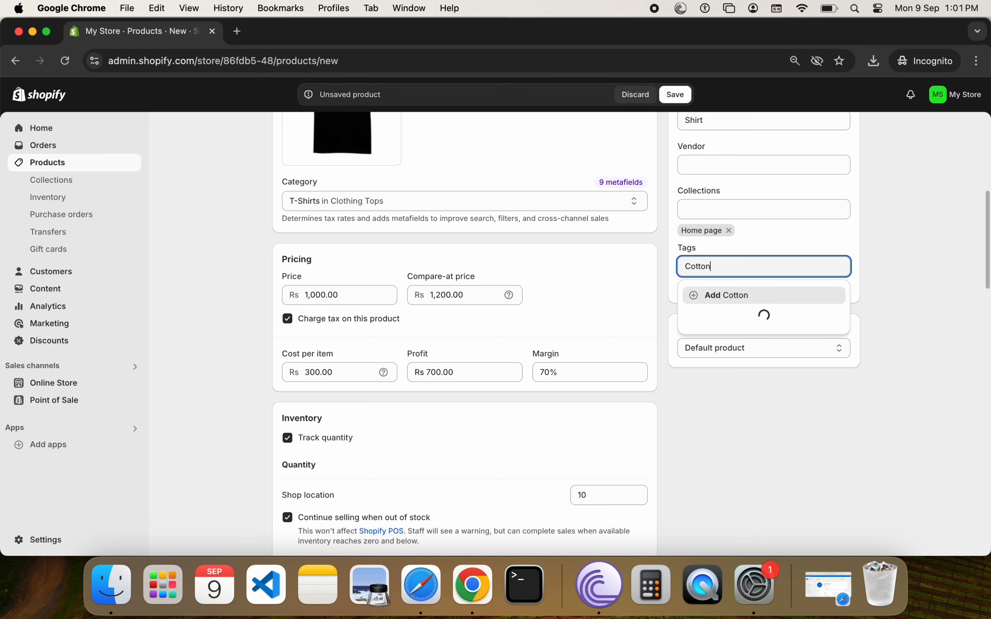
click(769, 302)
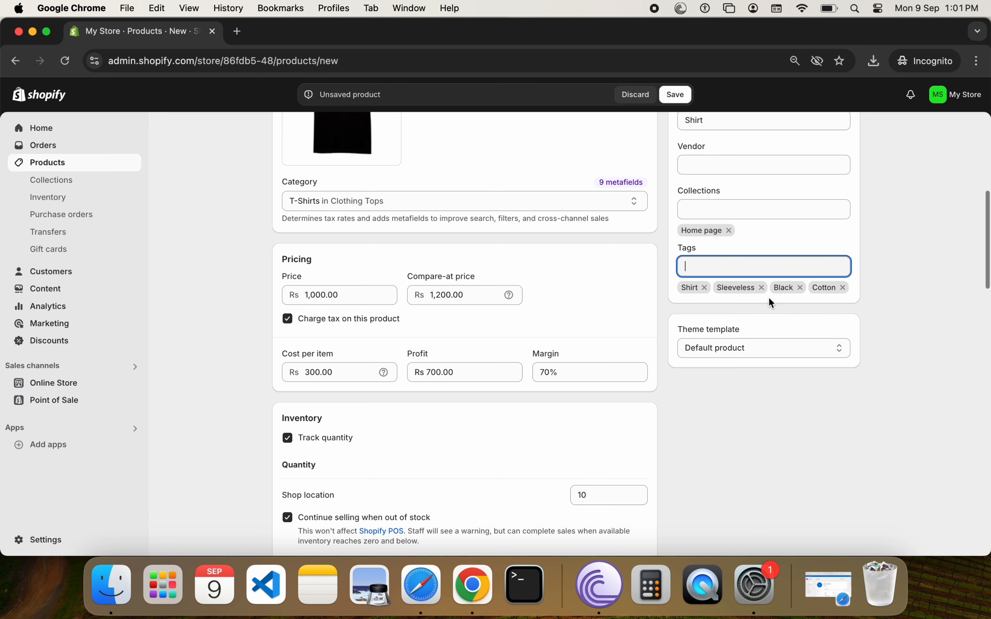
Check the available theme templates, keeping Default product, and look over the filled-in product form
click(846, 347)
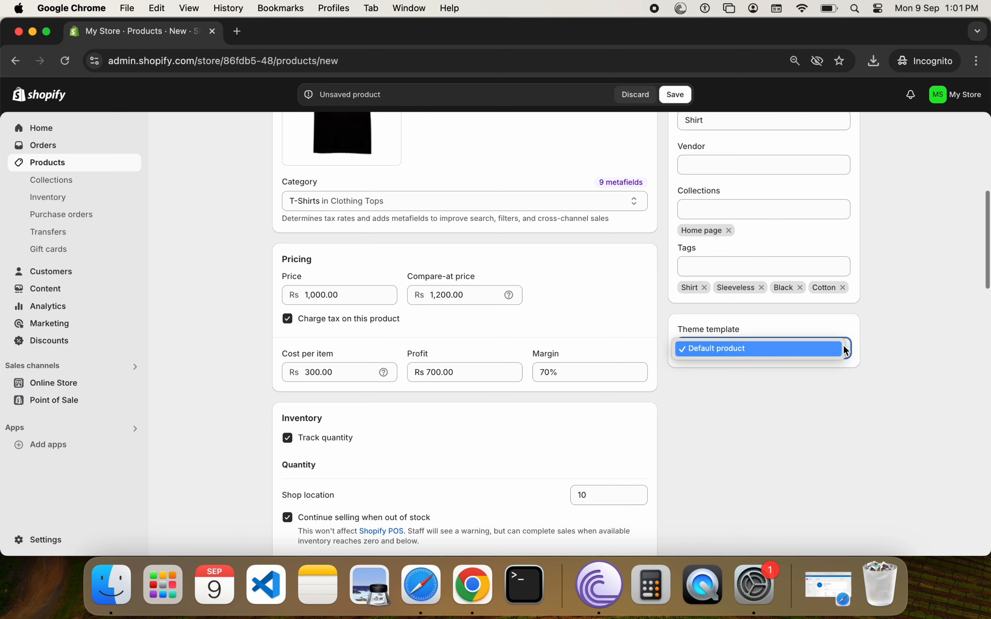
click(894, 340)
scroll(893, 350, up, 6)
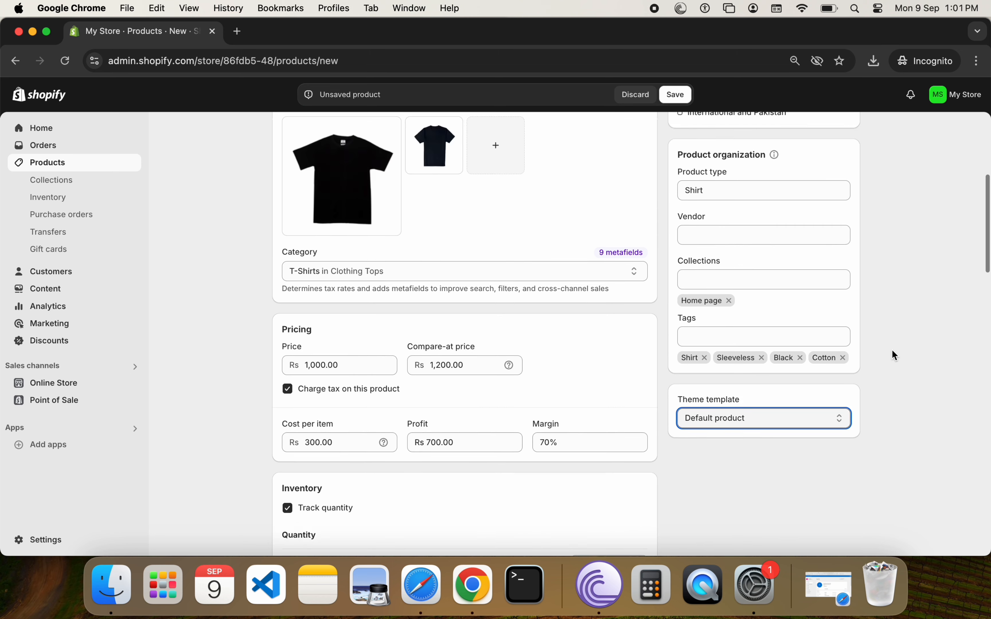
scroll(891, 351, down, 15)
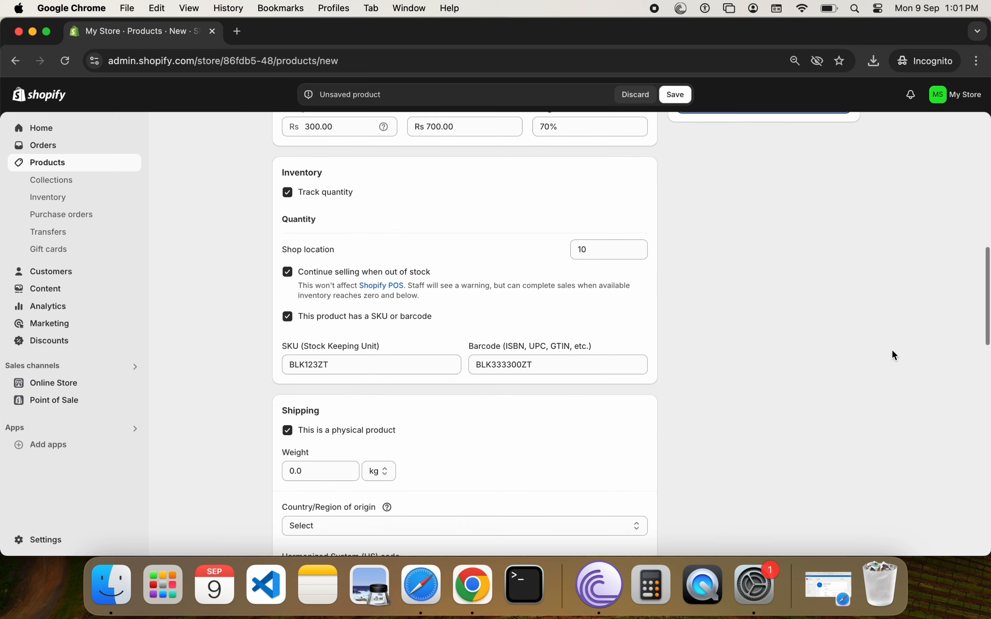
Open the search engine listing for editing and review its page title, meta description and URL handle without changing them
scroll(892, 351, down, 12)
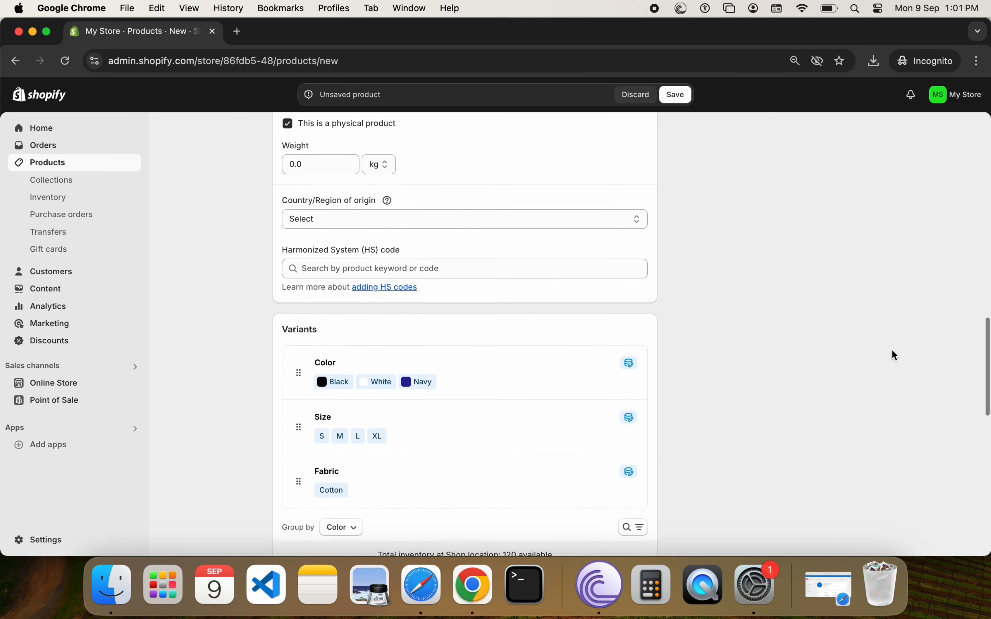
scroll(892, 351, down, 5)
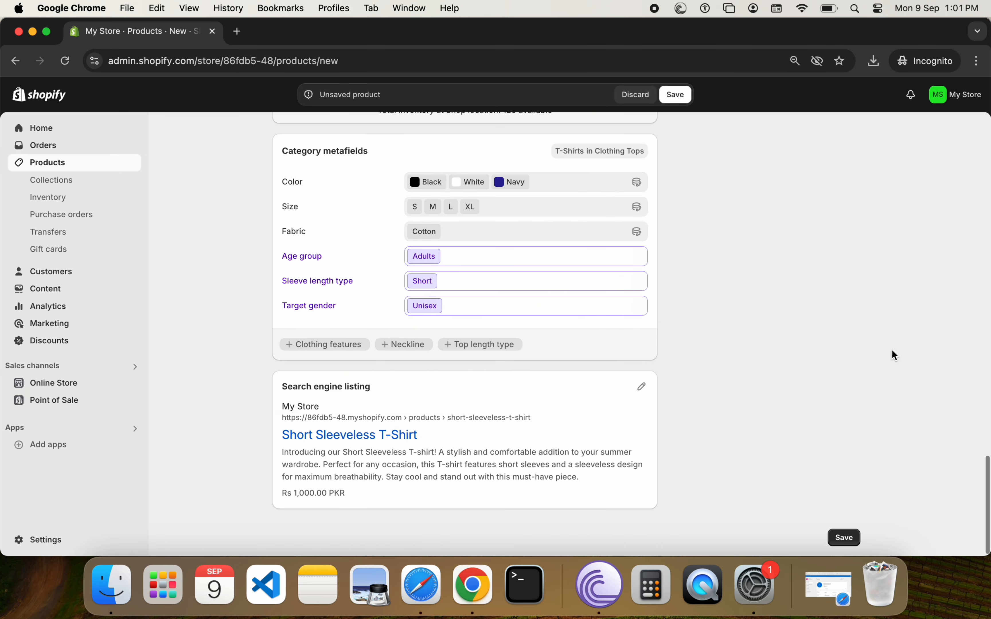
click(644, 387)
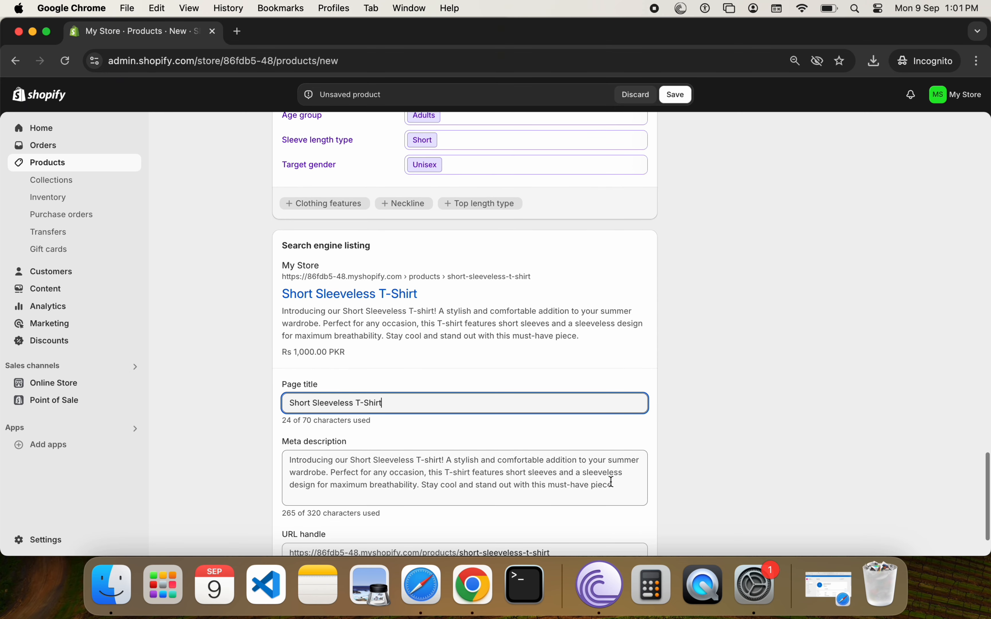
scroll(630, 439, down, 2)
click(608, 485)
drag(608, 485, 458, 487)
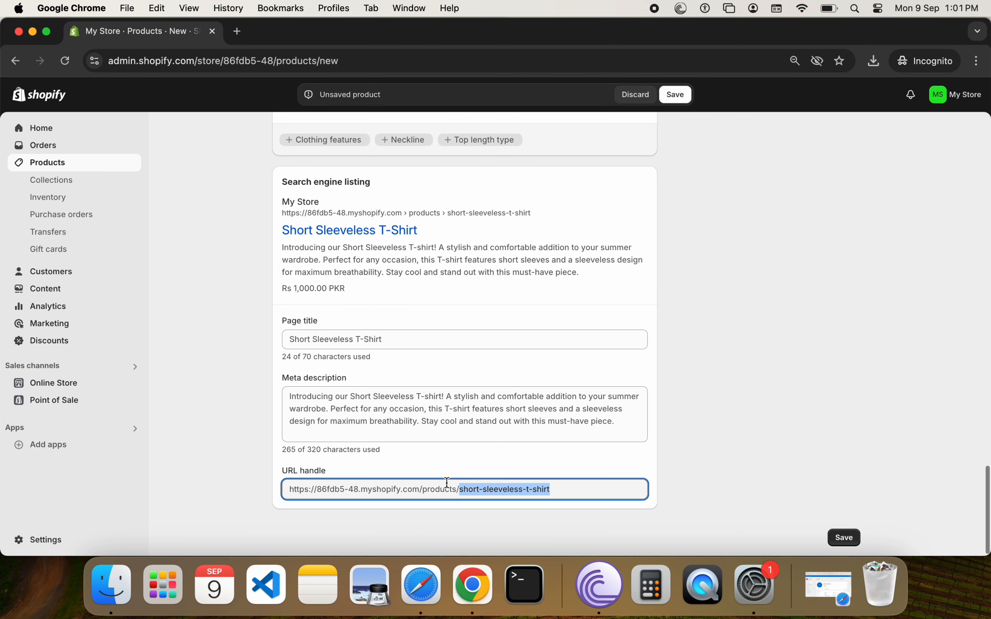
drag(616, 421, 250, 387)
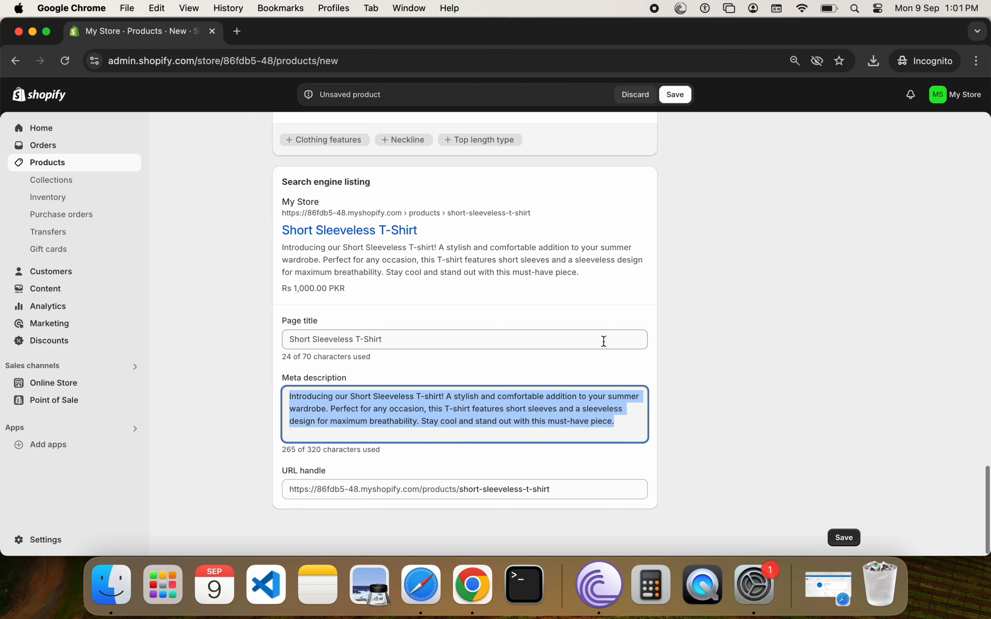
click(756, 343)
Save the new Short Sleeveless T-Shirt product
scroll(758, 345, up, 10)
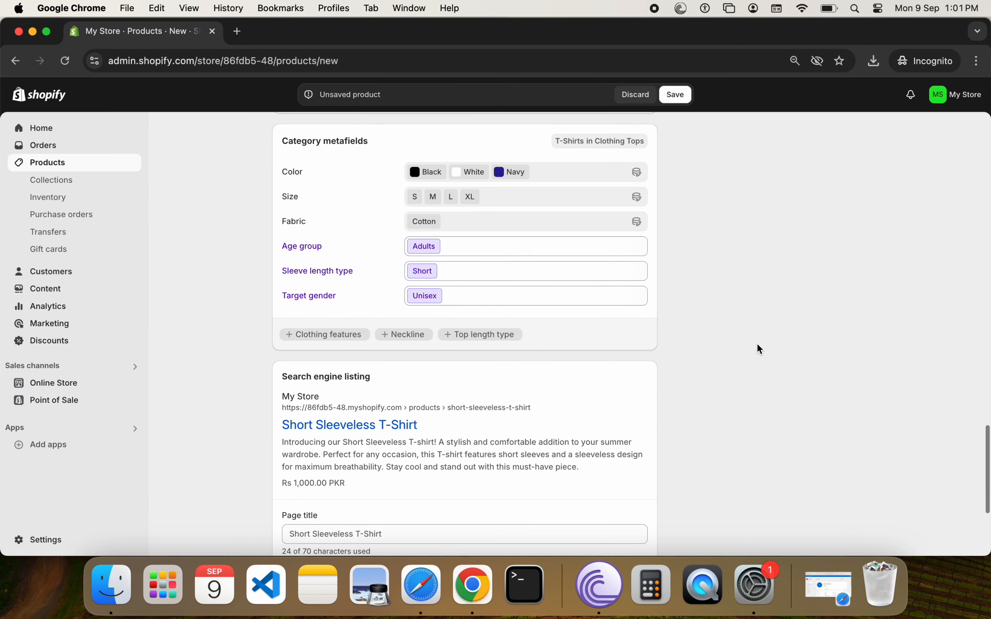
scroll(757, 344, up, 15)
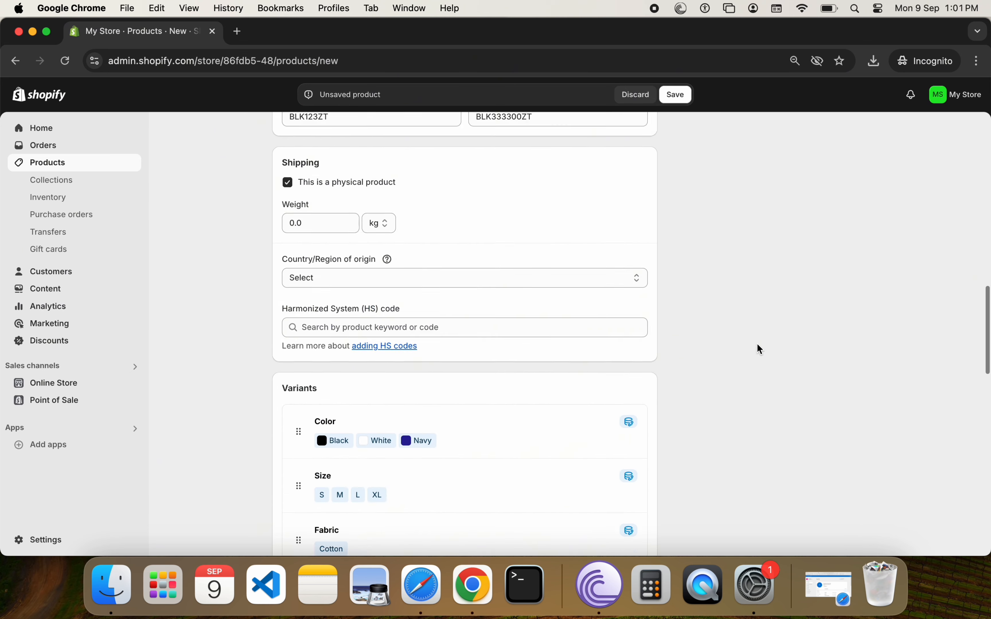
scroll(757, 344, up, 8)
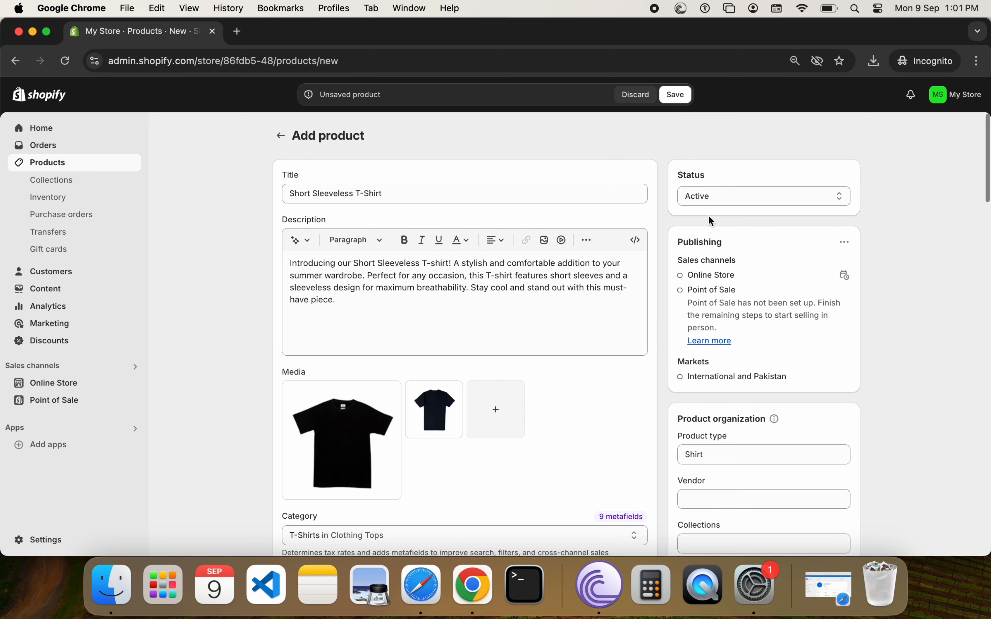
click(687, 97)
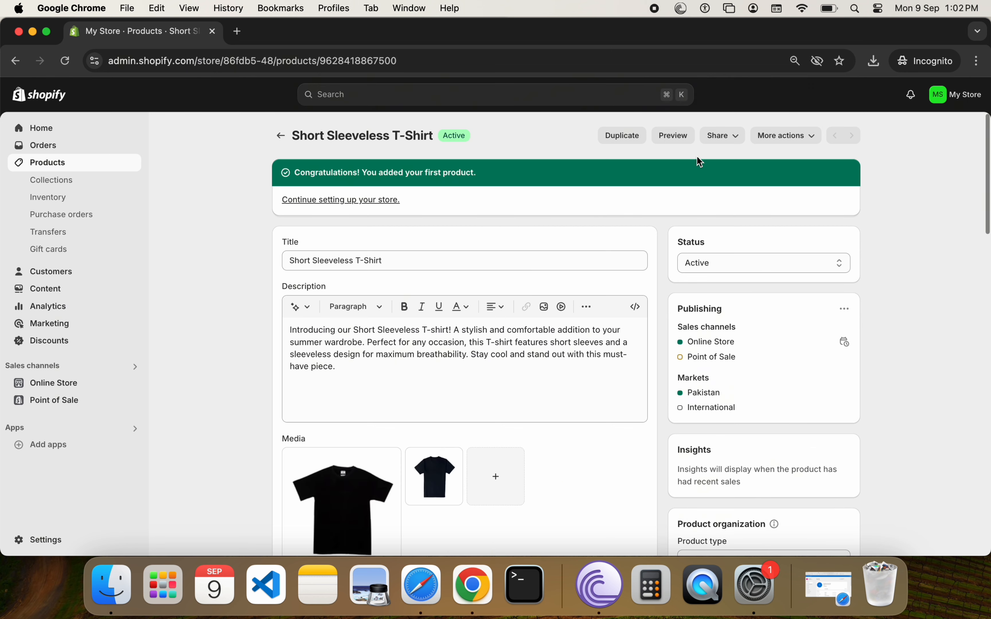
Preview the saved product in the storefront, trying the White and Navy colors and the M and L sizes
click(678, 140)
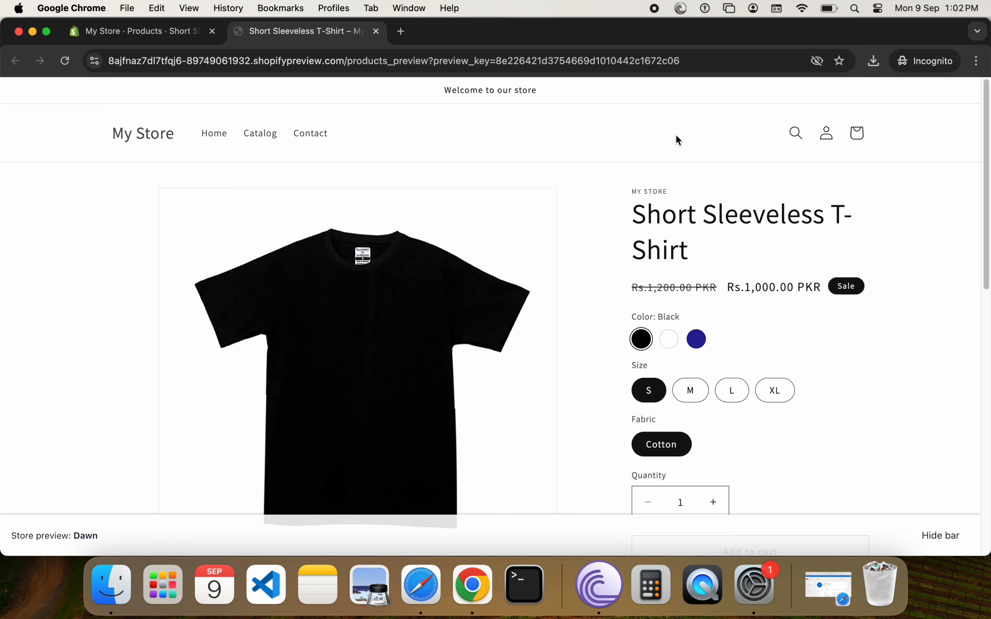
scroll(780, 261, down, 3)
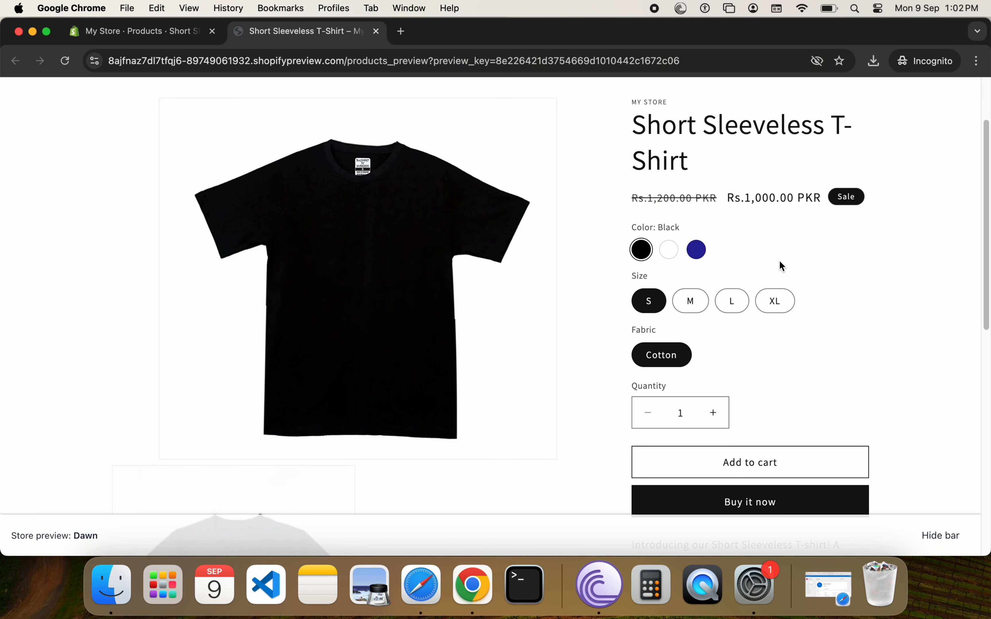
click(670, 252)
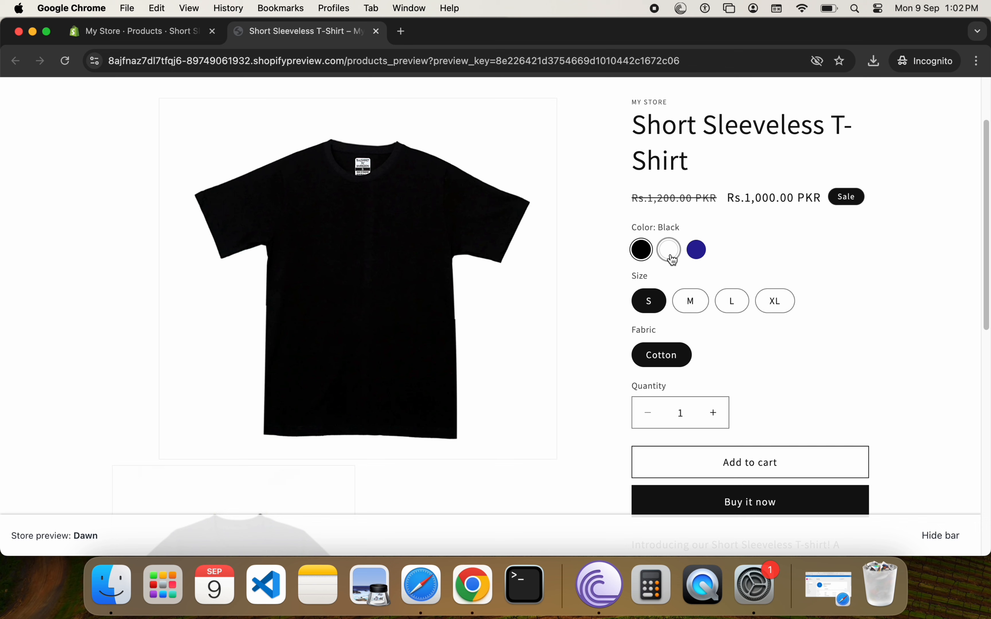
click(696, 252)
click(692, 308)
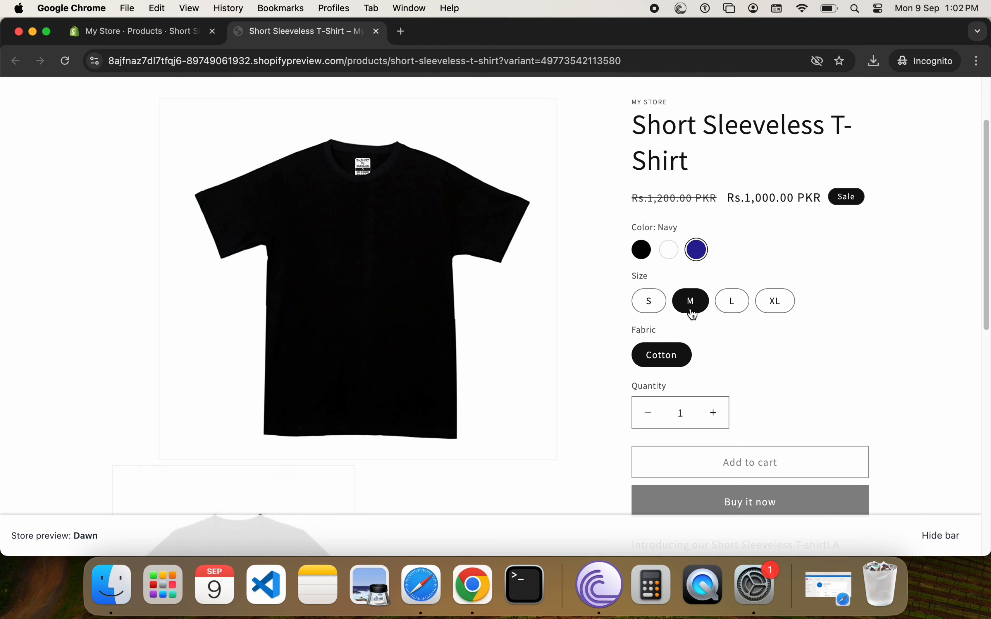
click(723, 306)
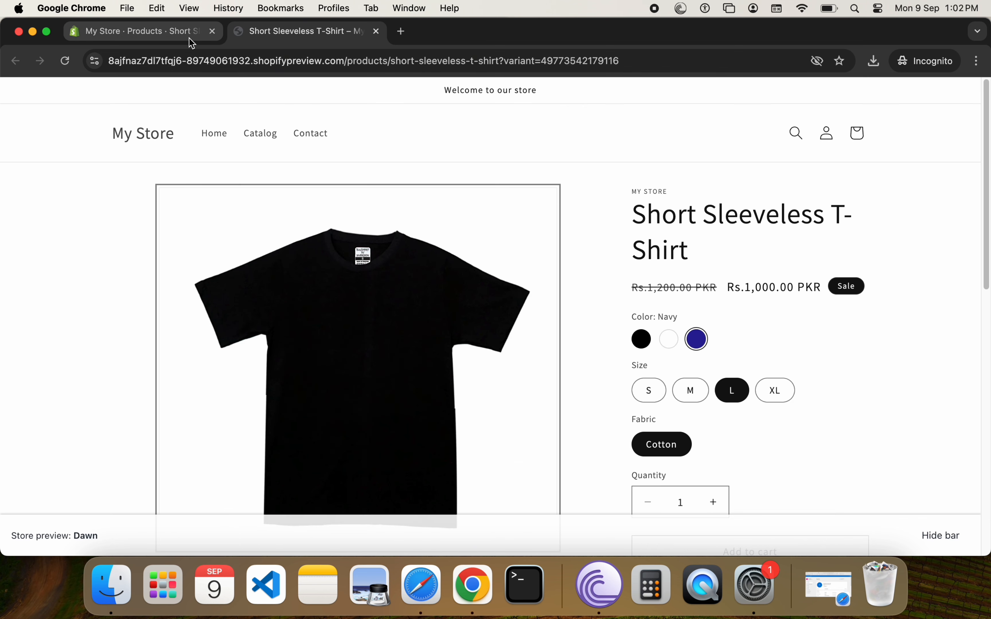
Return from the preview to the store's product list and check which additional list actions are available
click(189, 37)
click(279, 138)
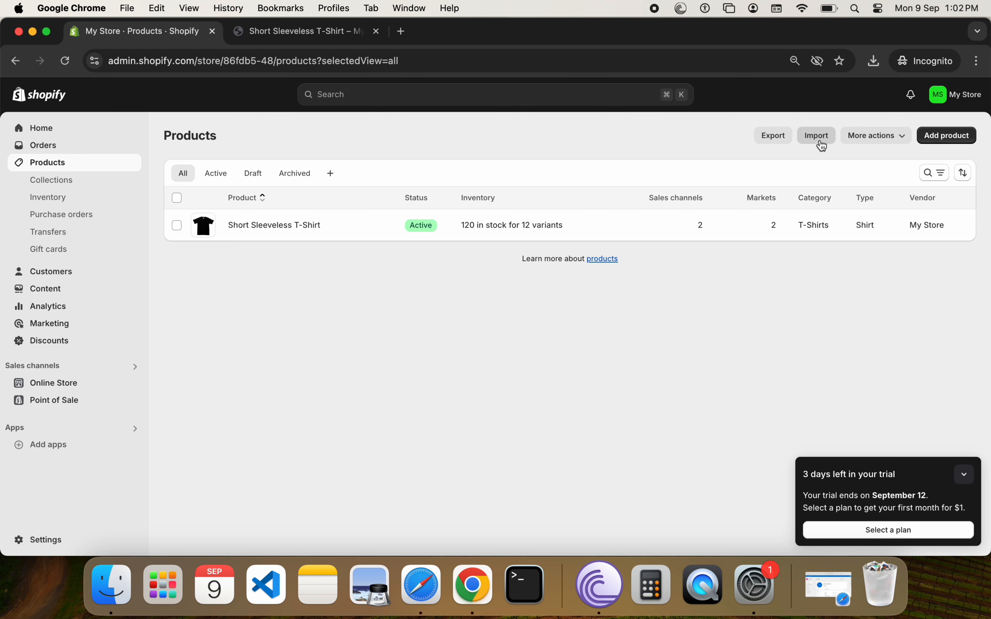
click(874, 137)
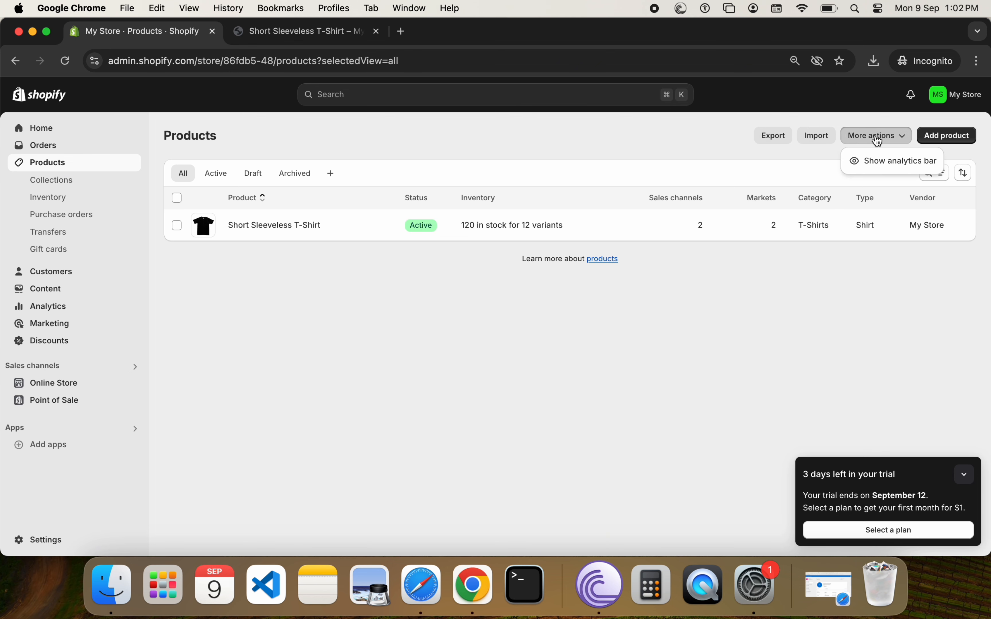
click(687, 146)
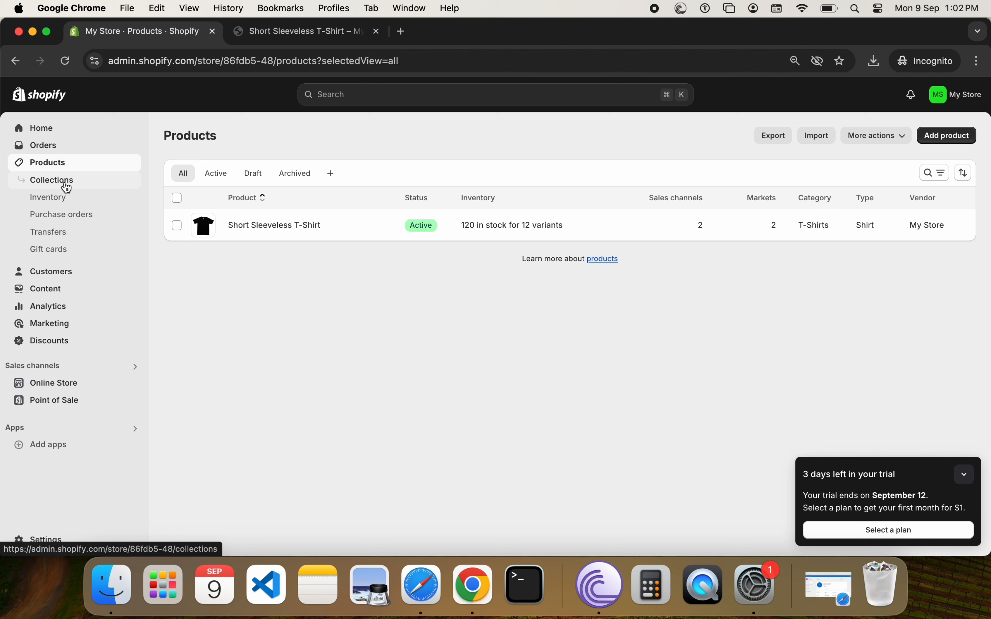
Open the store's inventory and review the SKUs and stock quantities of all T-shirt variants
click(67, 197)
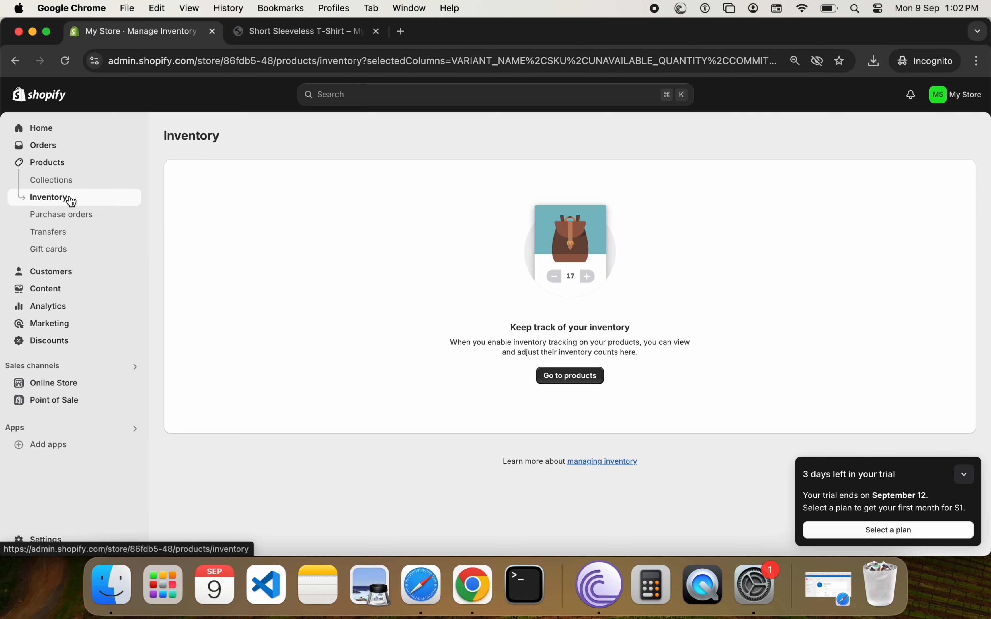
scroll(458, 270, down, 5)
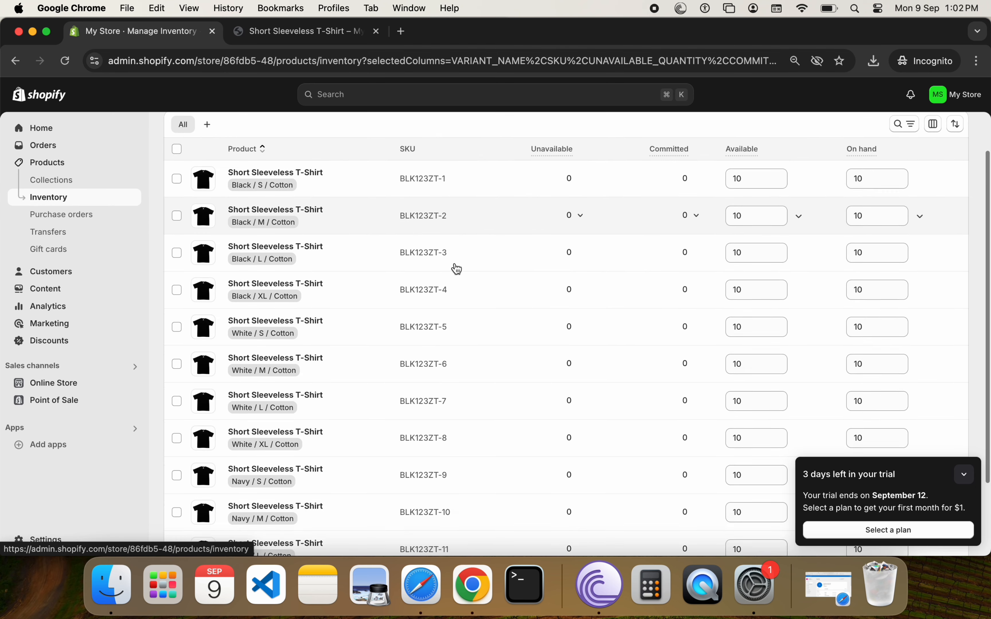
scroll(457, 269, up, 5)
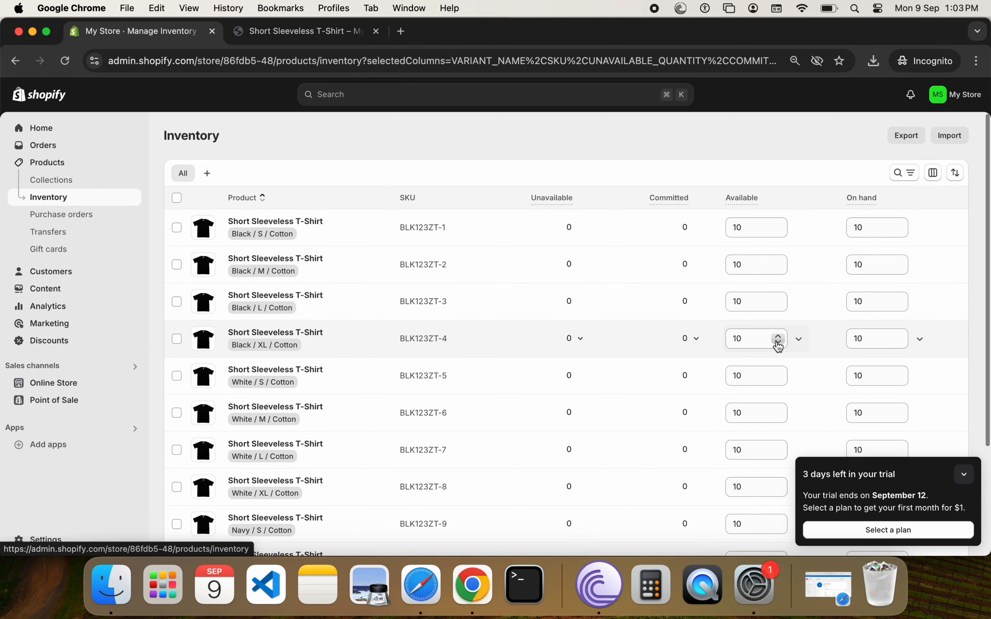
scroll(780, 347, down, 4)
scroll(778, 344, up, 3)
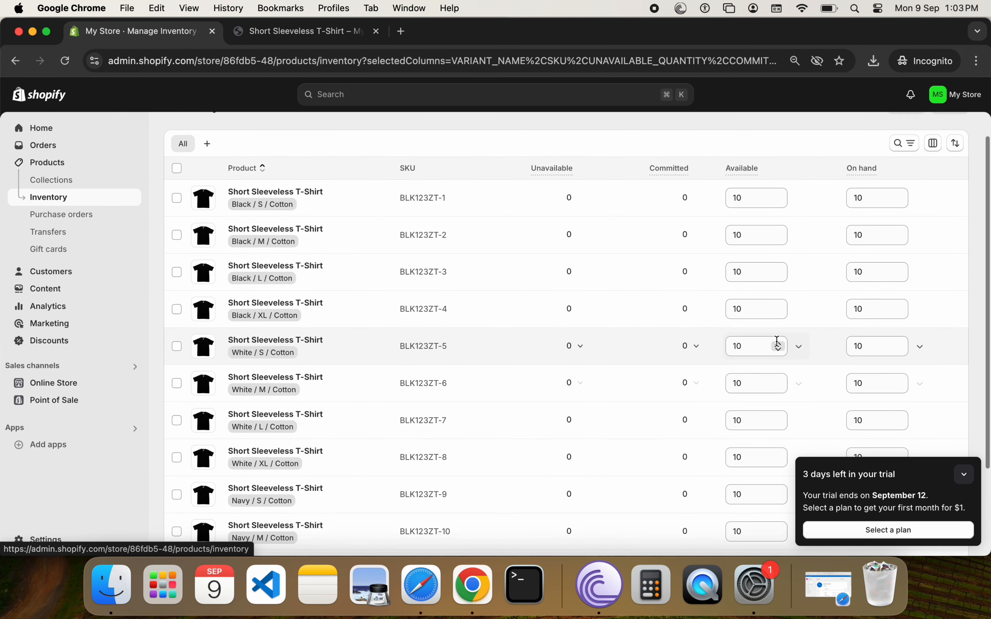
scroll(778, 343, up, 1)
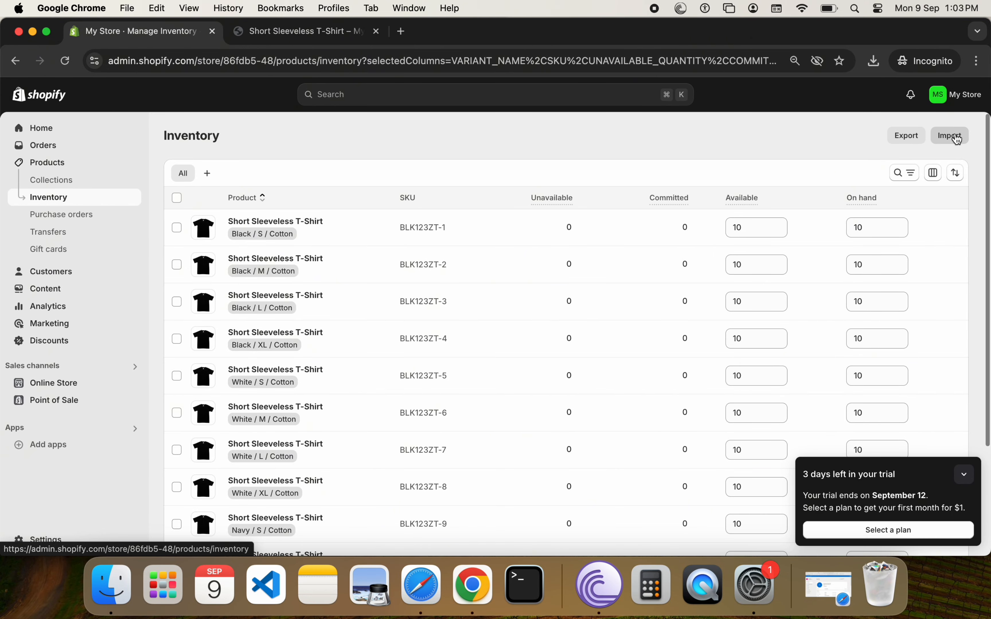
Check the explanation of on-hand stock and the committed and unavailable inventory details of the Black / S / Cotton variant
mouse_move(856, 201)
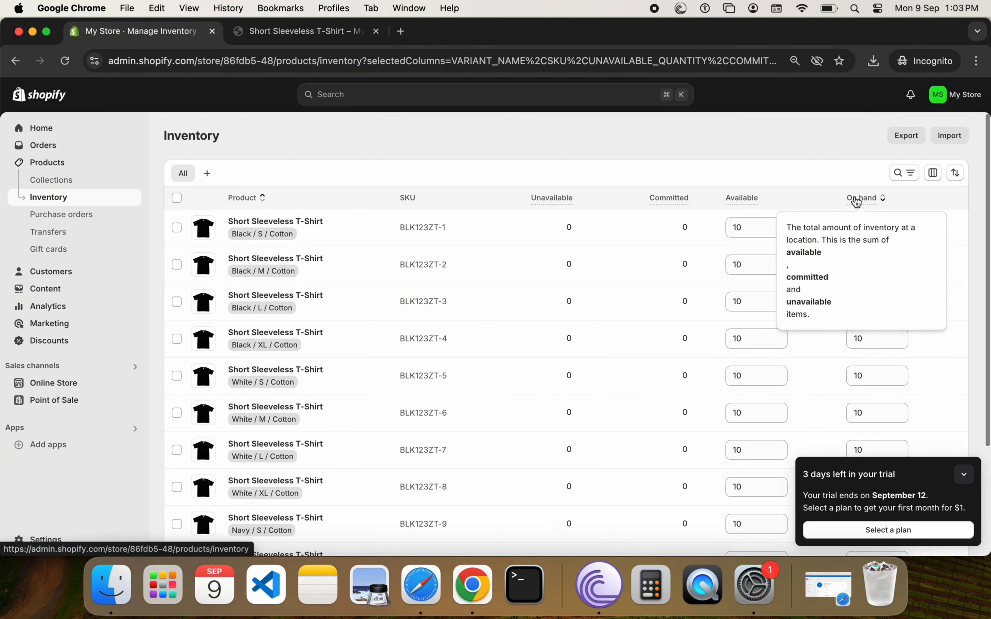
click(696, 232)
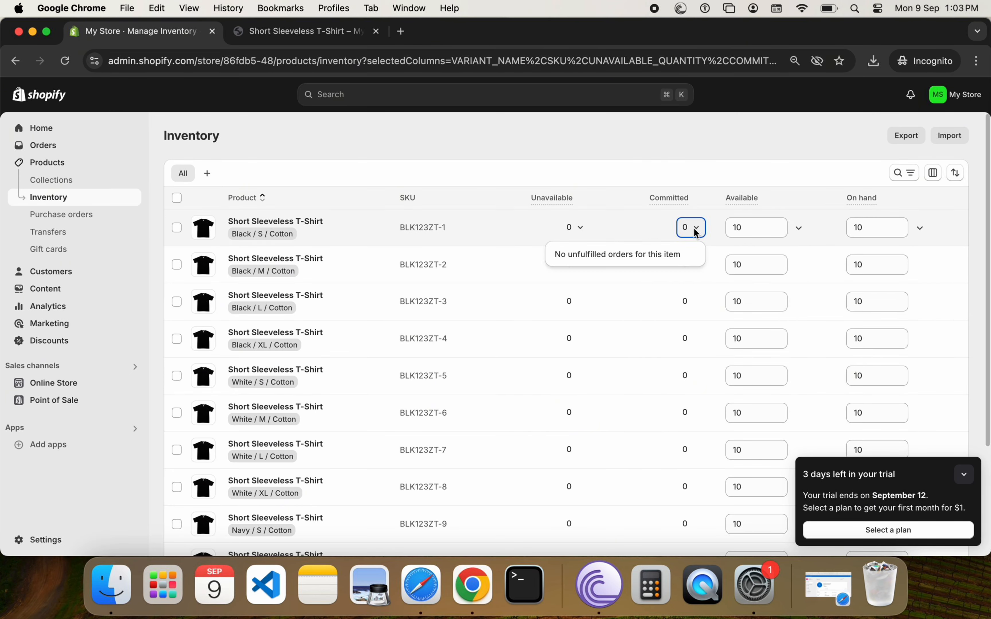
click(582, 230)
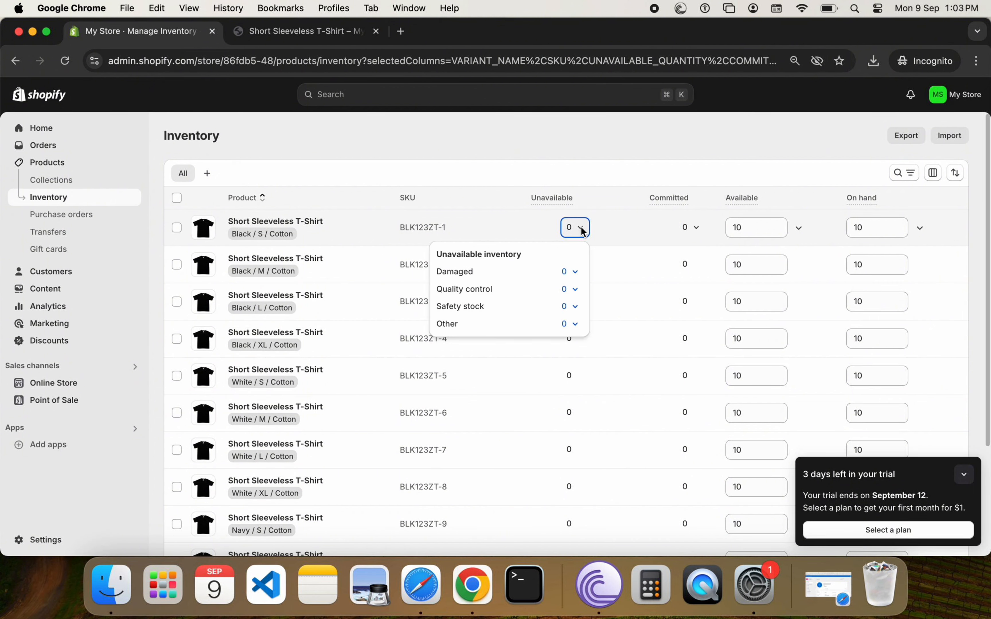
scroll(602, 226, down, 5)
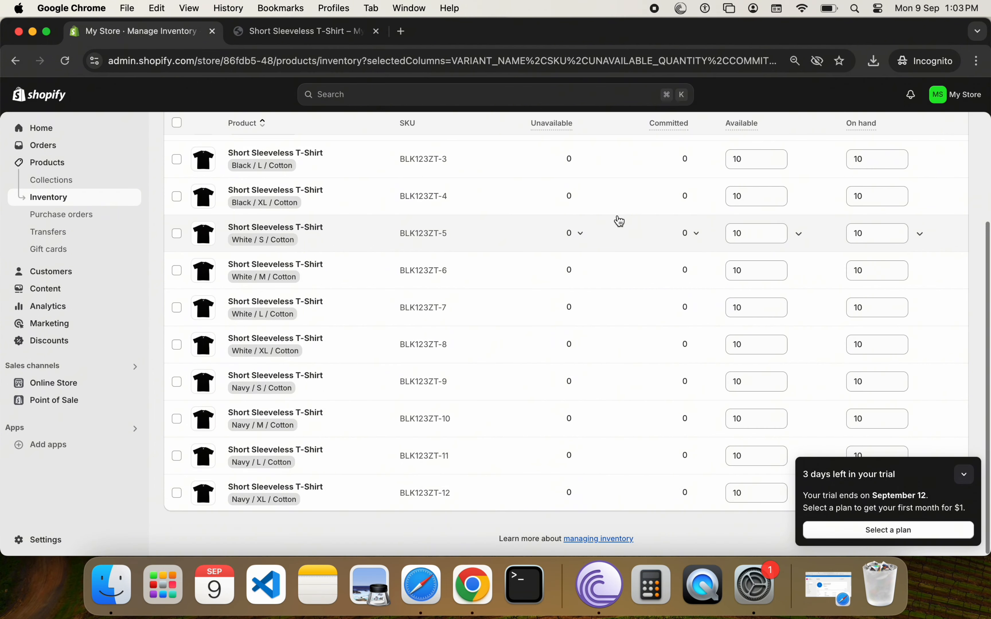
Go back to the product list, select Short Sleeveless T-Shirt and look over the available bulk actions without applying any
click(69, 166)
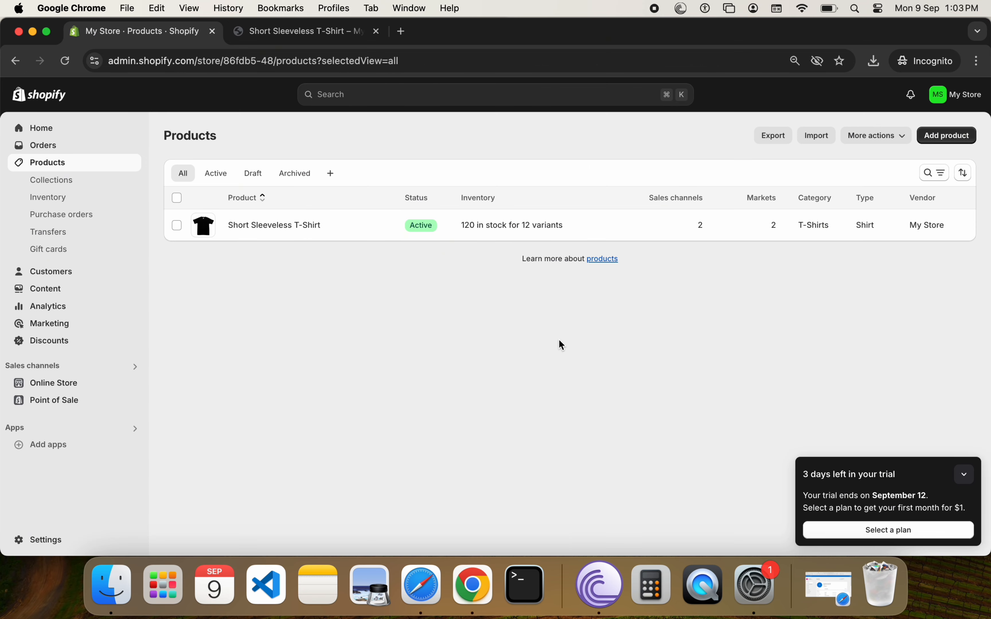
click(176, 226)
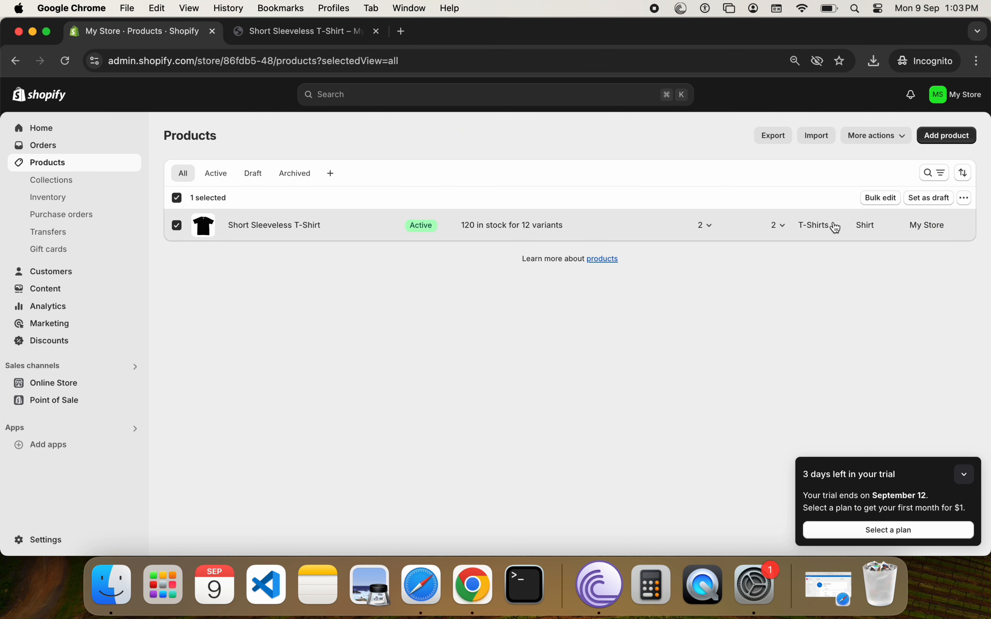
click(964, 199)
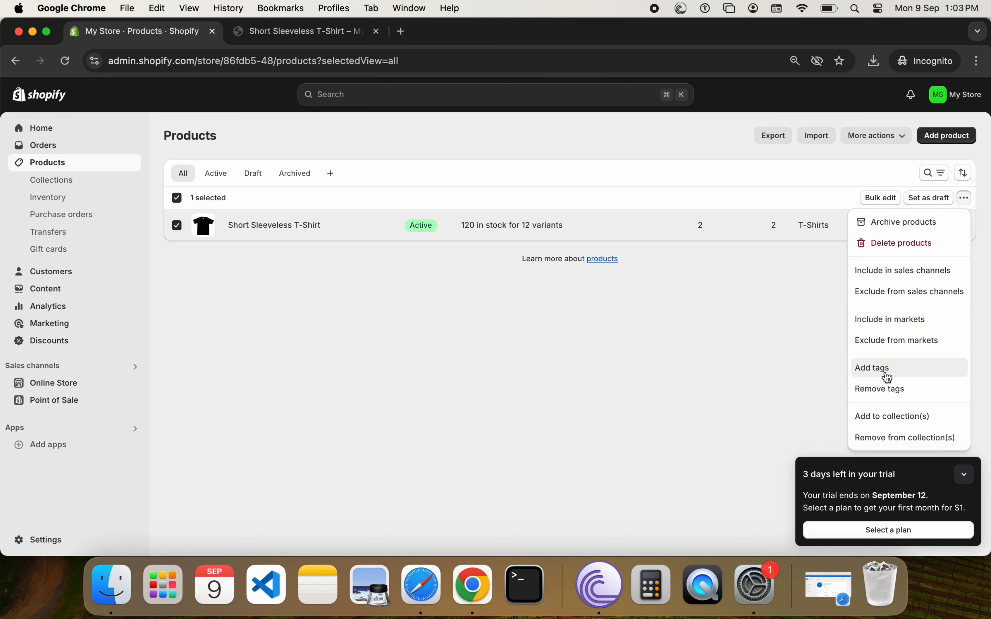
click(824, 388)
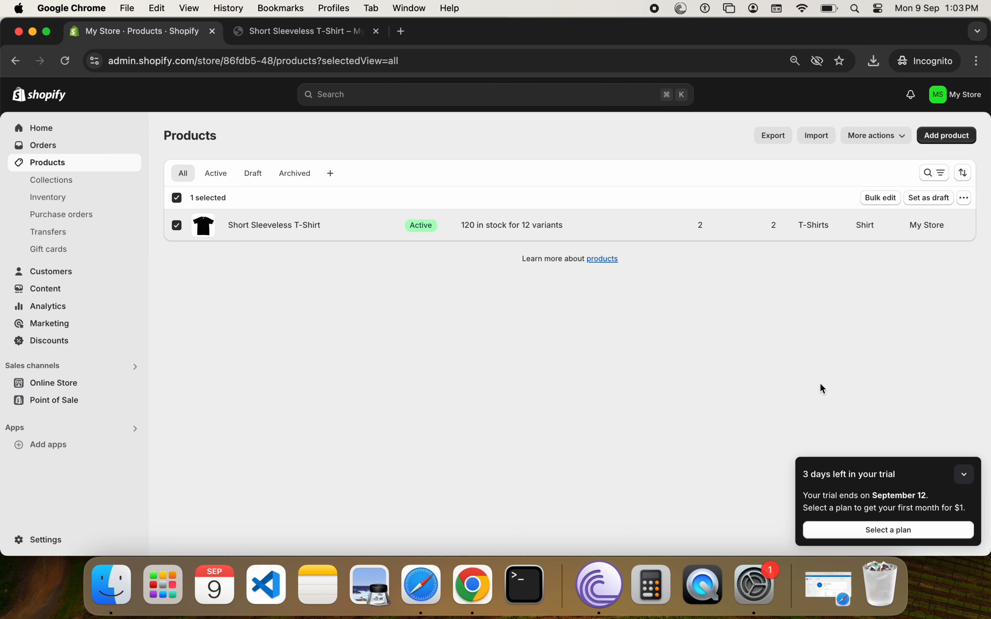